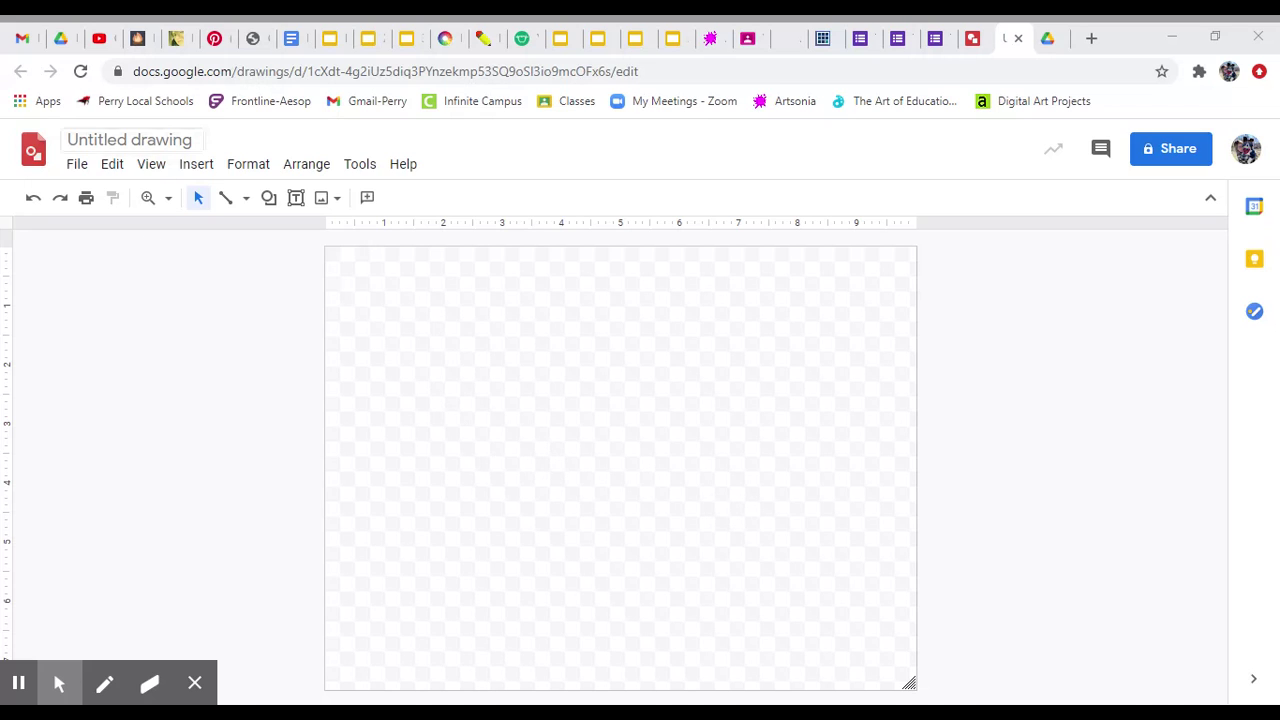
Rename the untitled drawing to the person's surname followed by 'Value'.
{"action": "left_click", "coordinate": [130, 140]}
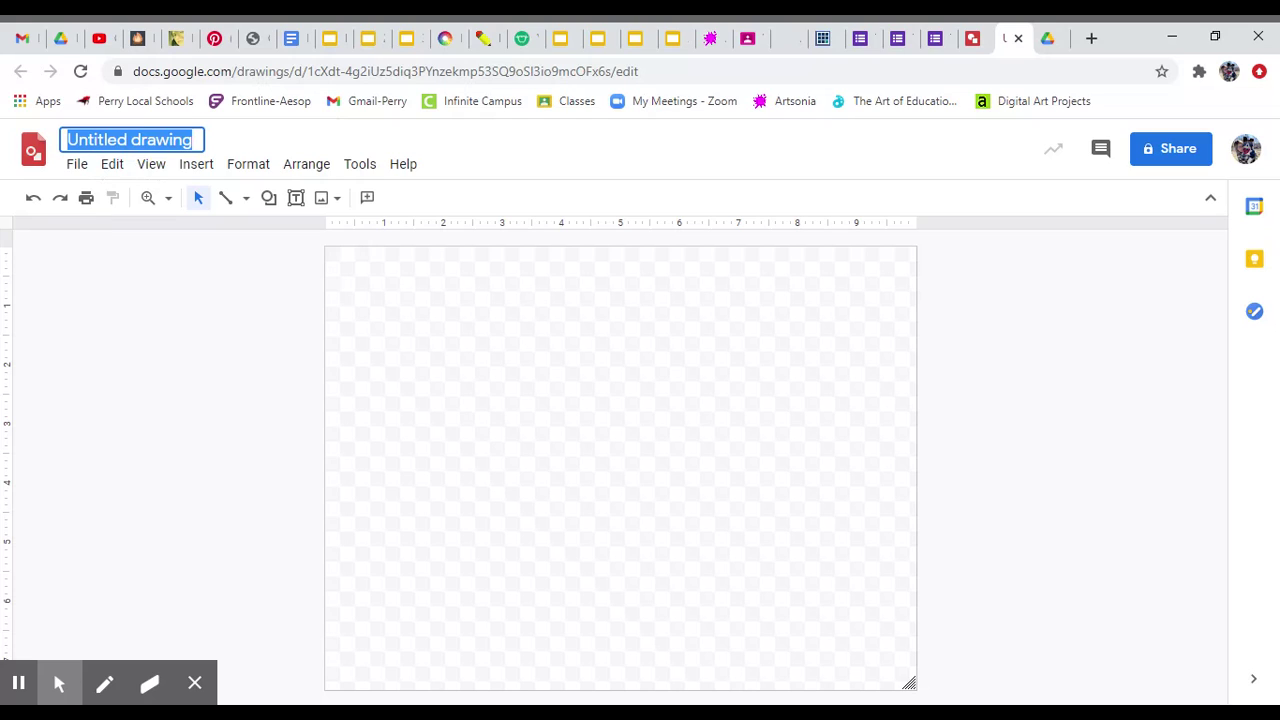
{"action": "type", "text": "Flaher"}
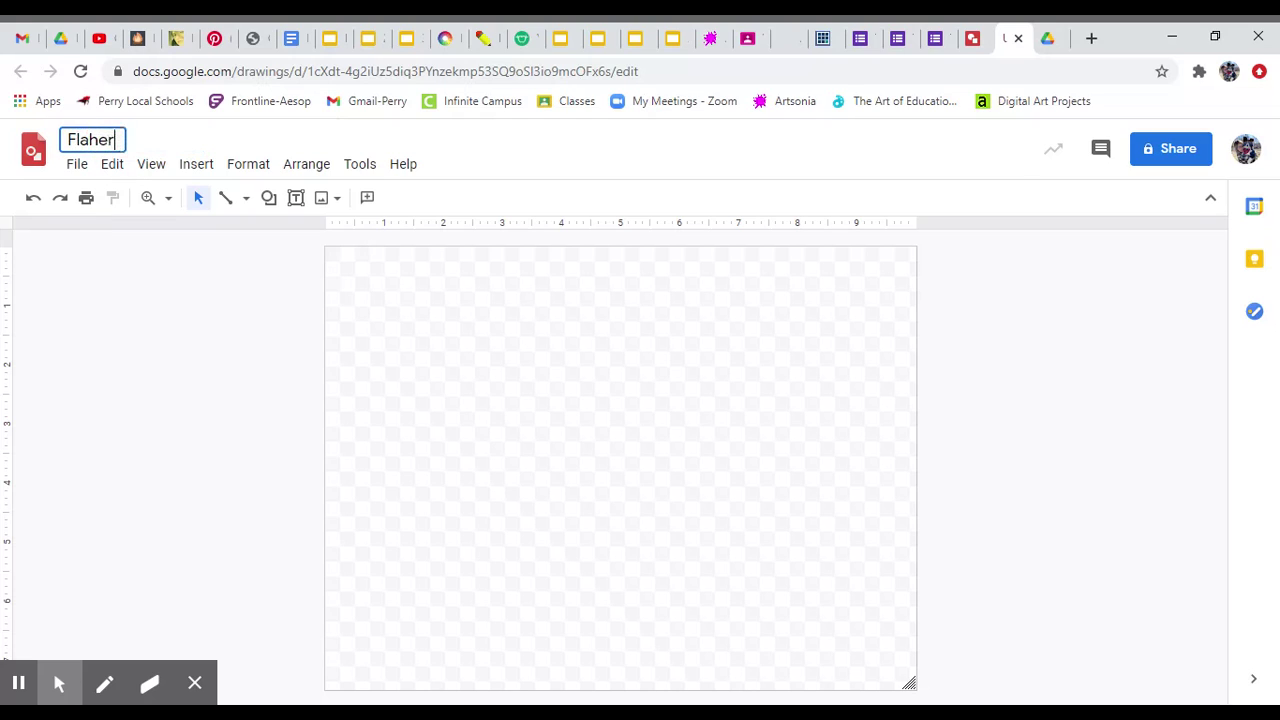
{"action": "type", "text": "ty Value"}
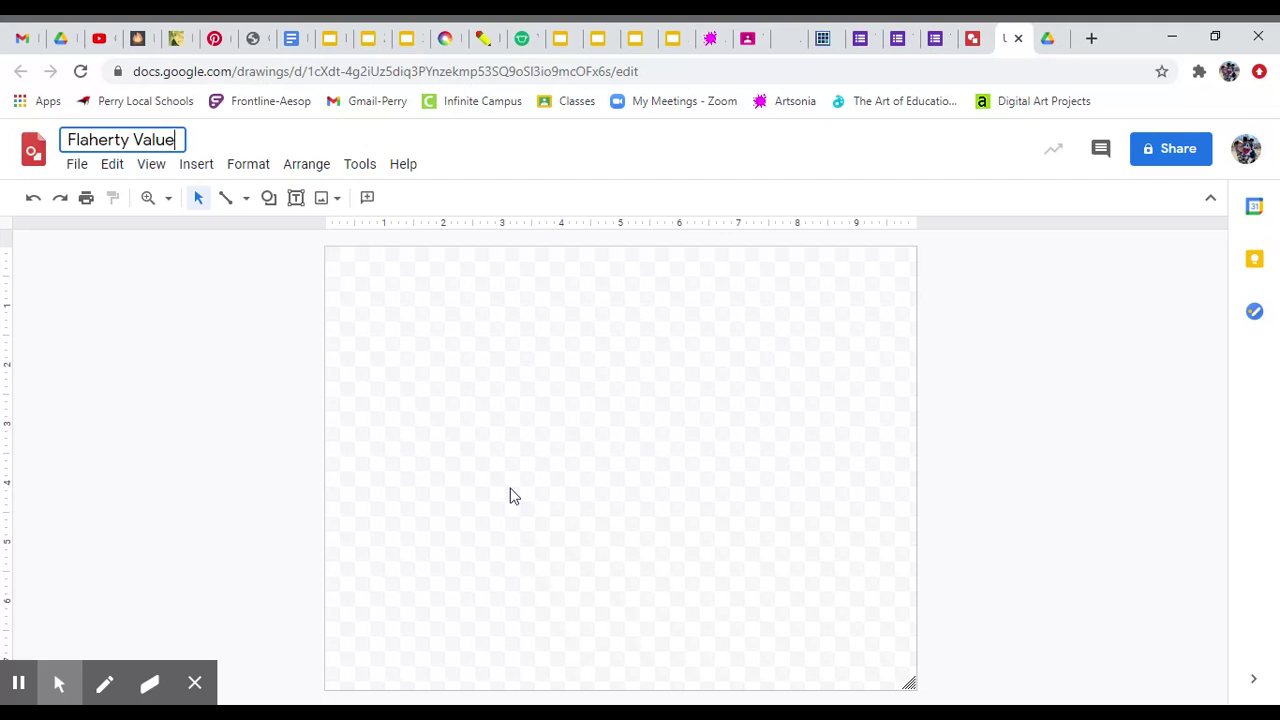
{"action": "key", "text": "Return"}
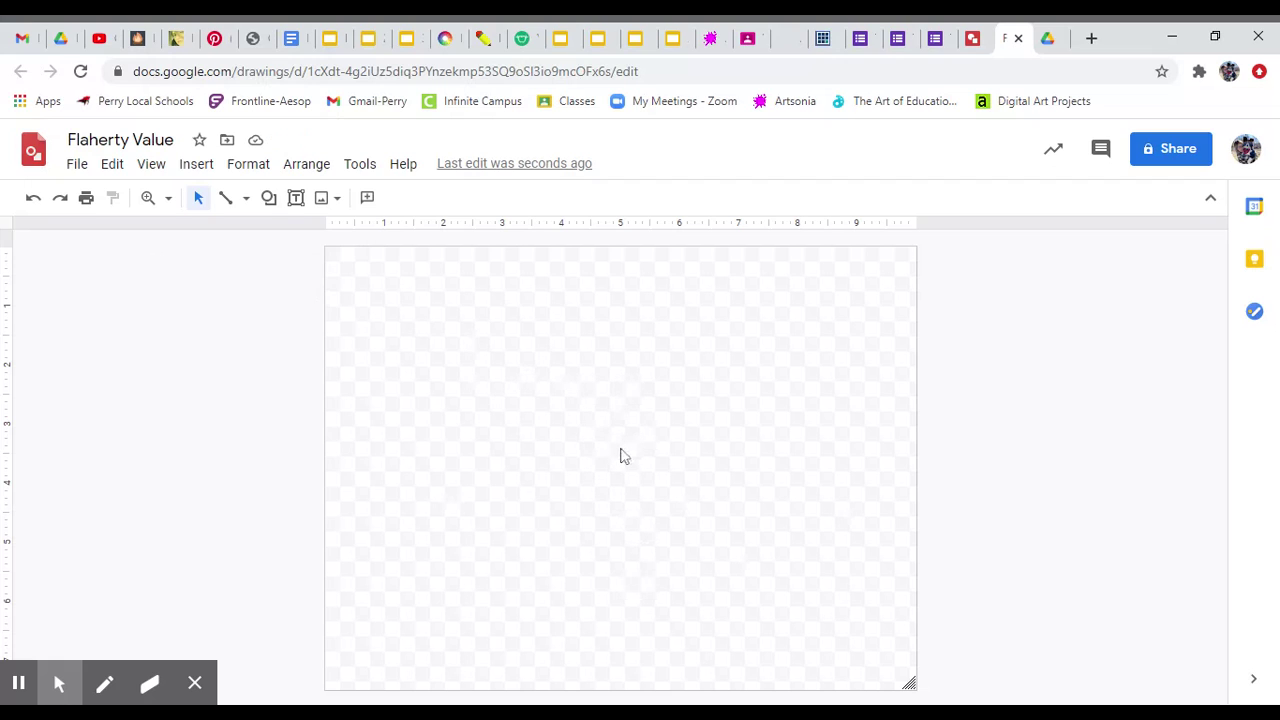
{"action": "right_click", "coordinate": [513, 366]}
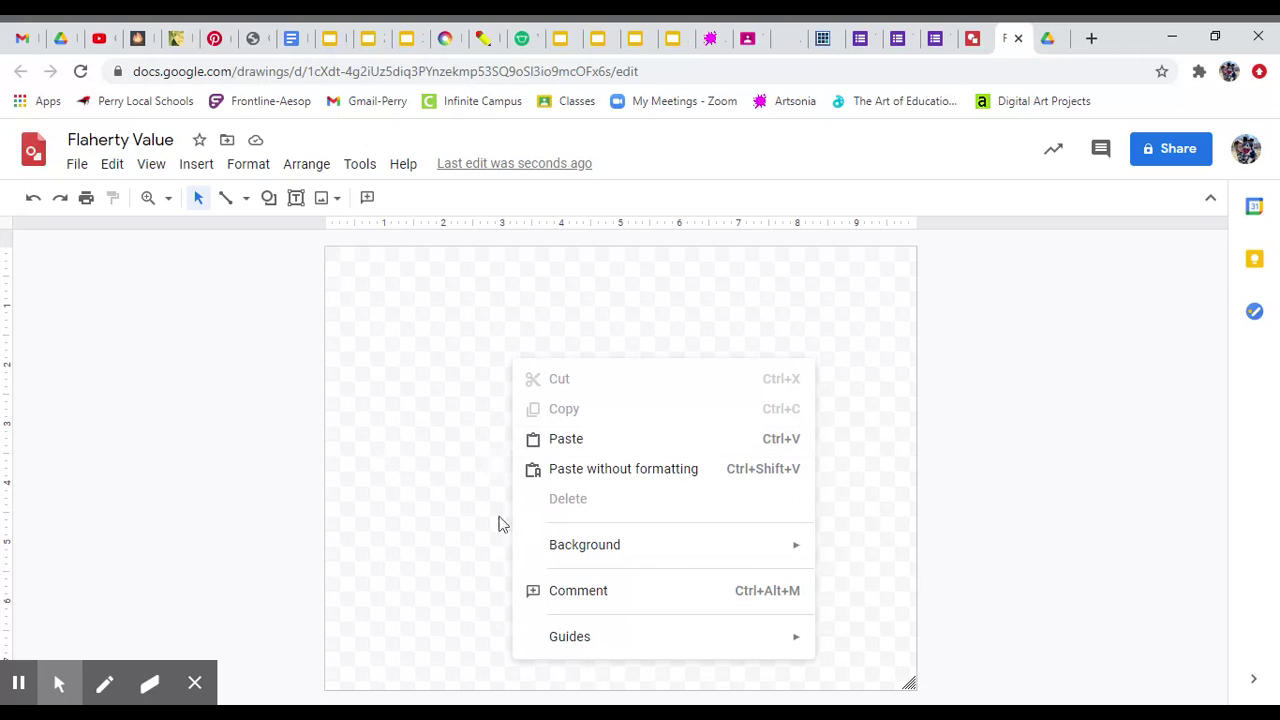
Fill the canvas background with a solid dark green.
{"action": "mouse_move", "coordinate": [563, 557]}
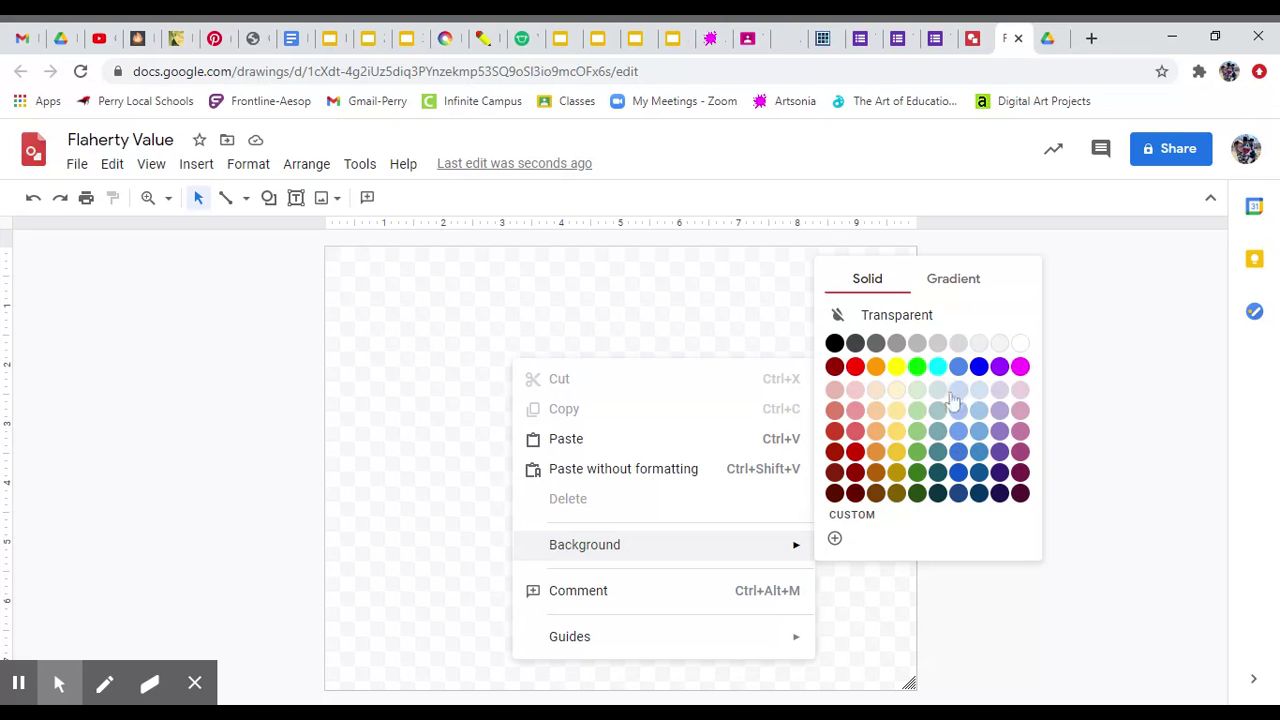
{"action": "left_click", "coordinate": [916, 473]}
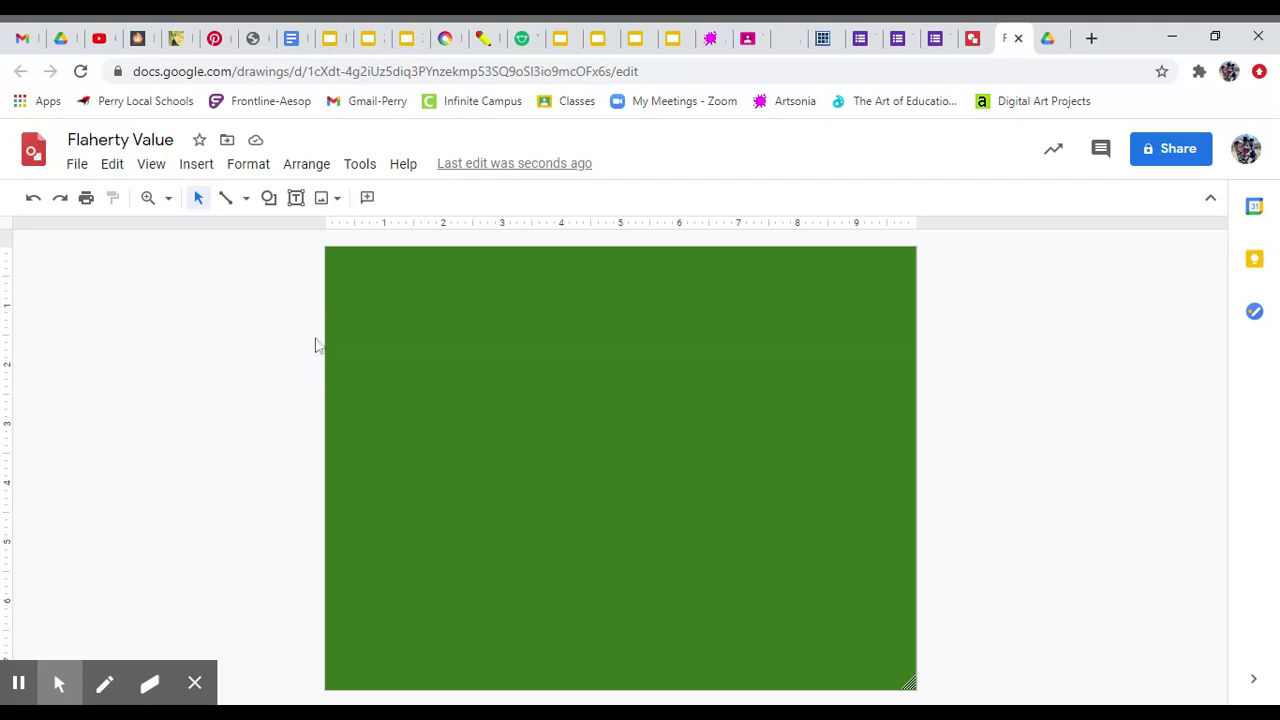
{"action": "left_click", "coordinate": [270, 200]}
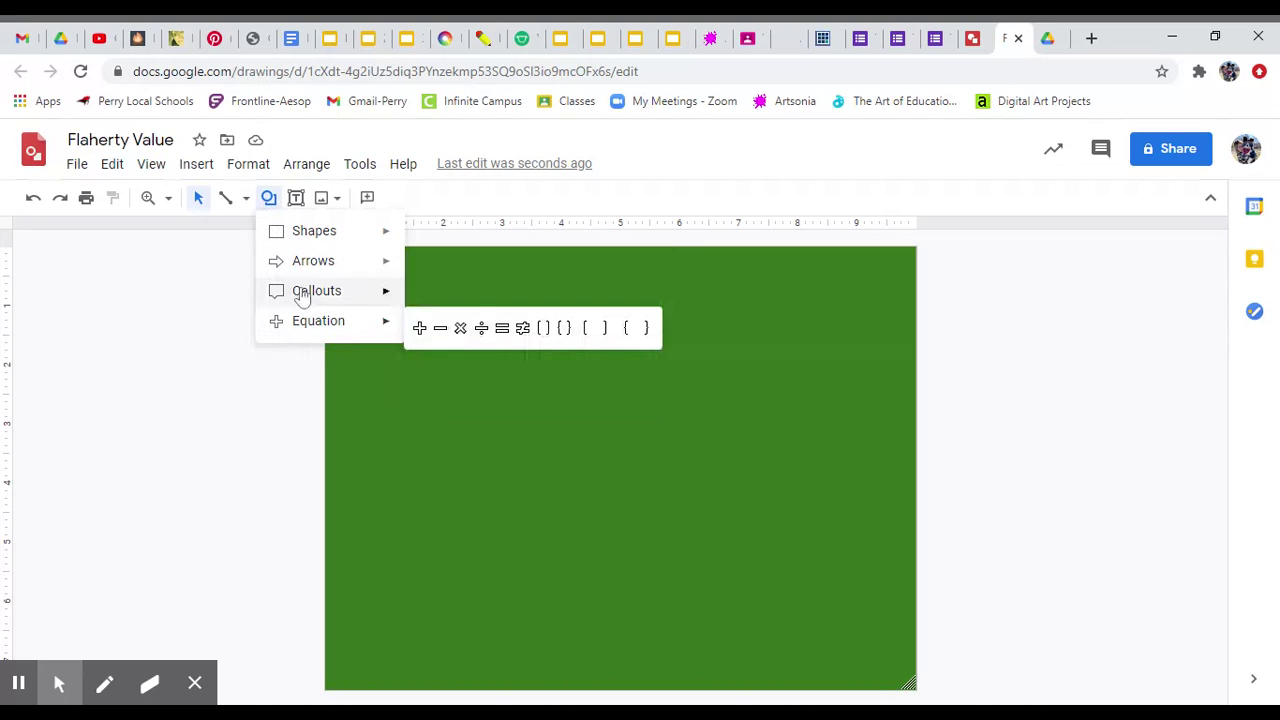
Draw a large explosion callout across most of the canvas, nudged slightly up-left.
{"action": "mouse_move", "coordinate": [323, 252]}
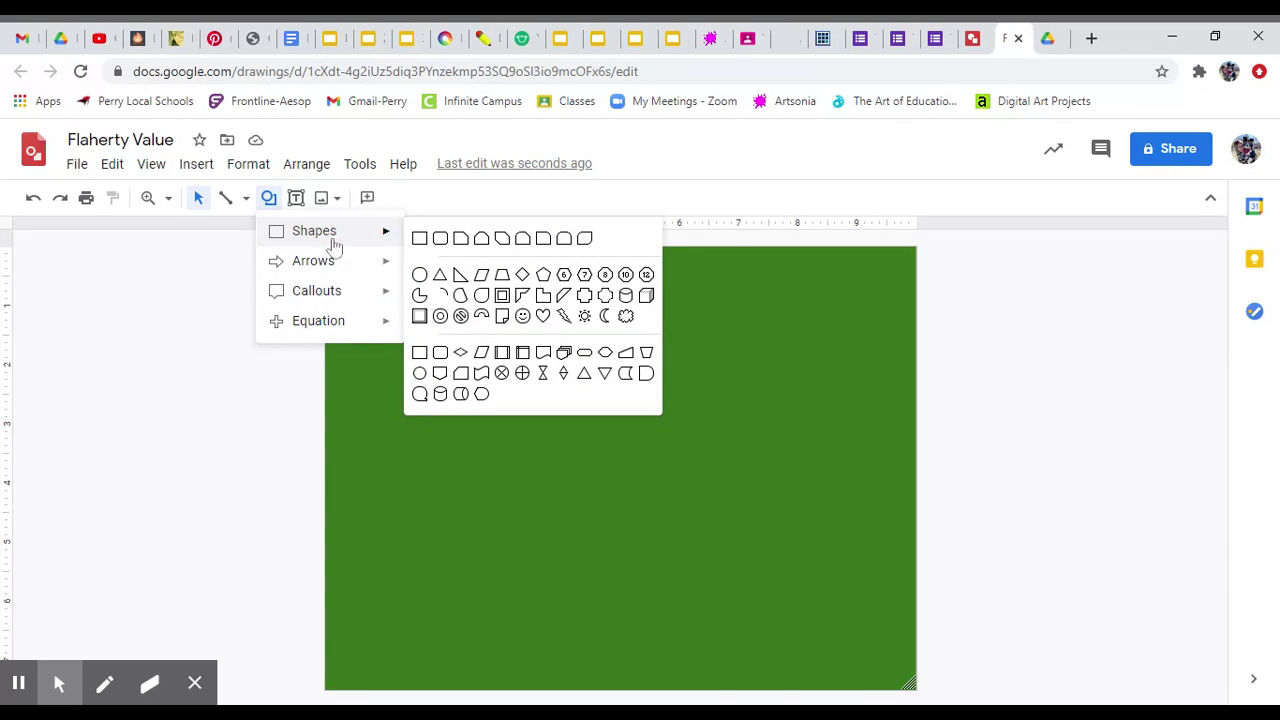
{"action": "mouse_move", "coordinate": [342, 298]}
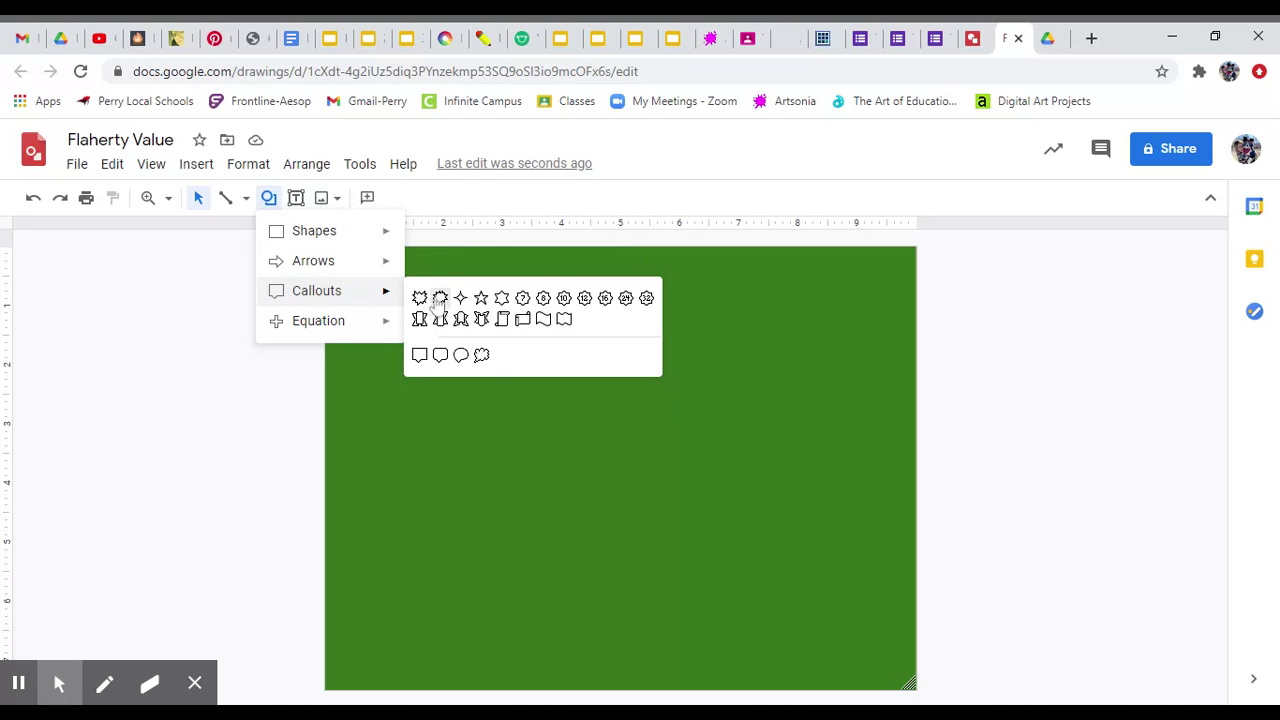
{"action": "left_click", "coordinate": [437, 300]}
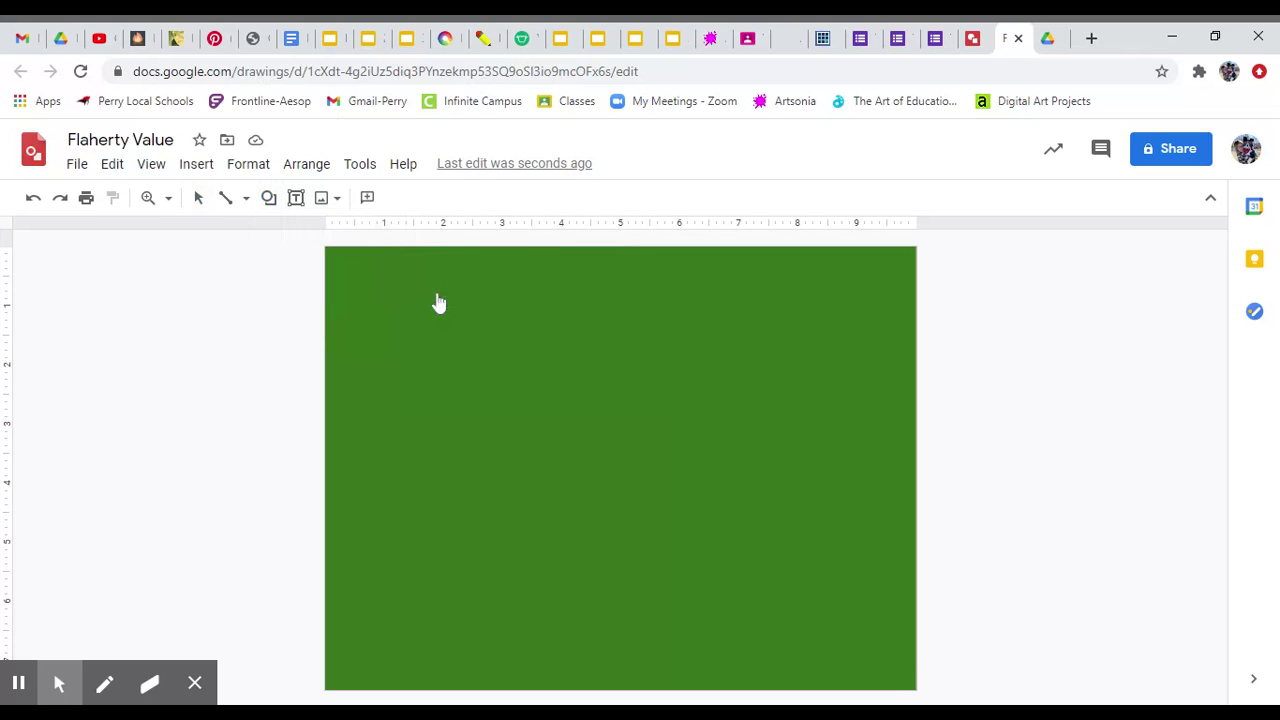
{"action": "left_click_drag", "start_coordinate": [478, 333], "coordinate": [906, 674]}
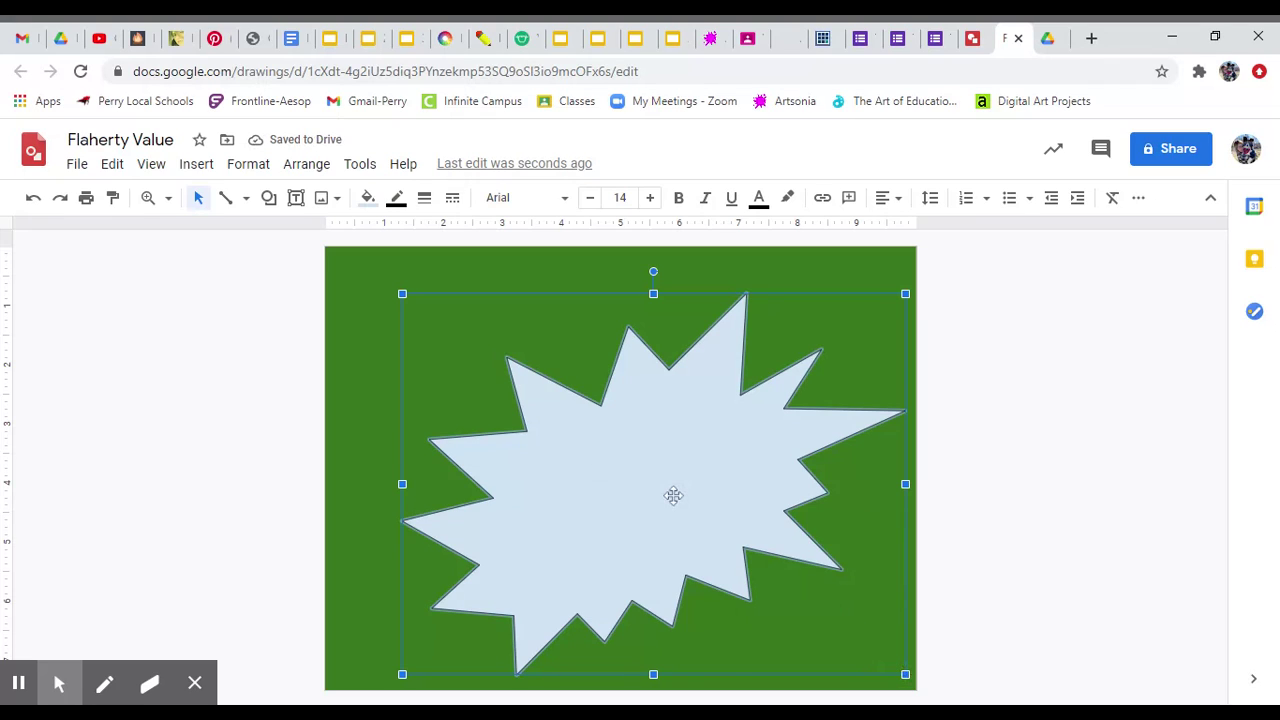
{"action": "left_click_drag", "start_coordinate": [666, 471], "coordinate": [586, 431]}
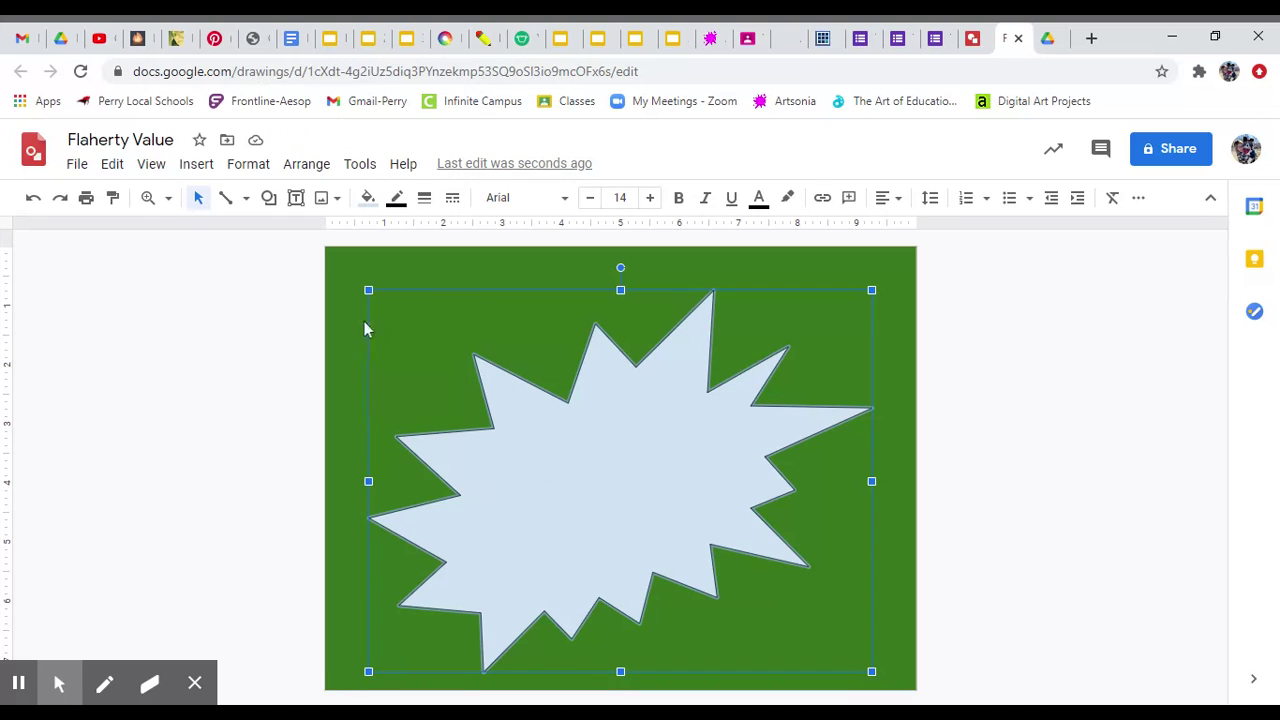
{"action": "left_click", "coordinate": [366, 198]}
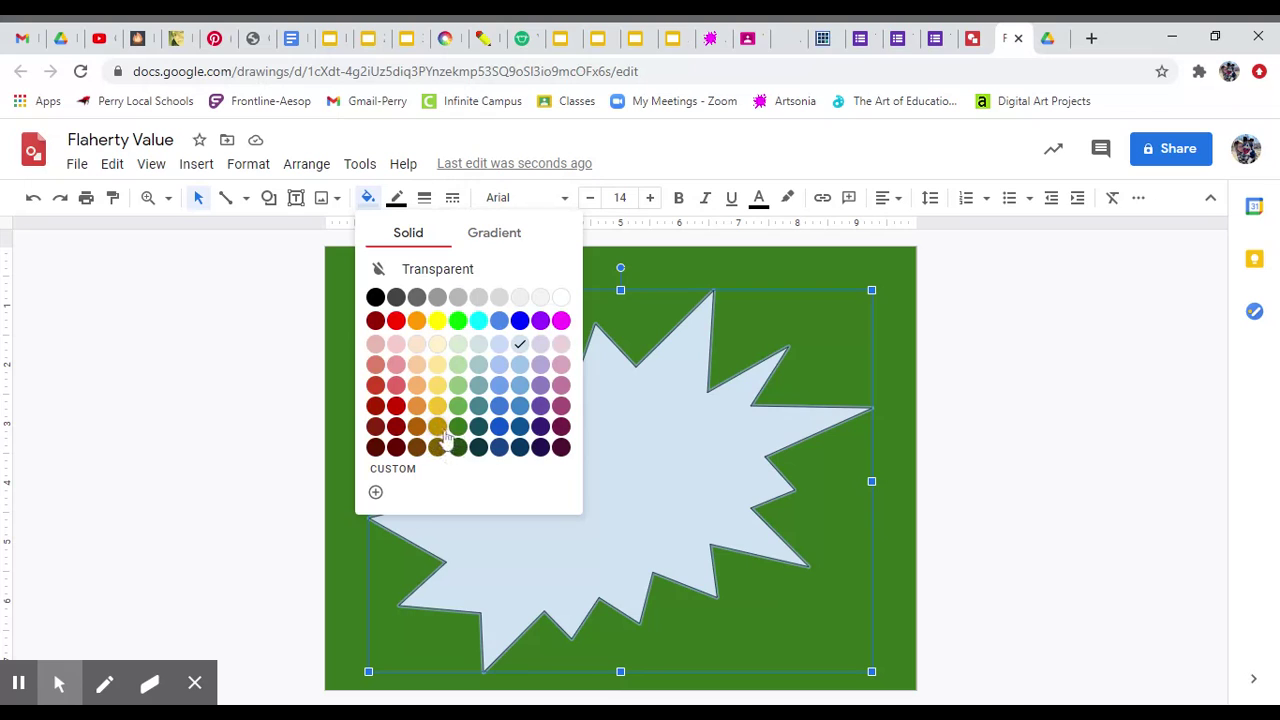
Fill the large burst with a dark yellow swatch.
{"action": "left_click", "coordinate": [442, 428]}
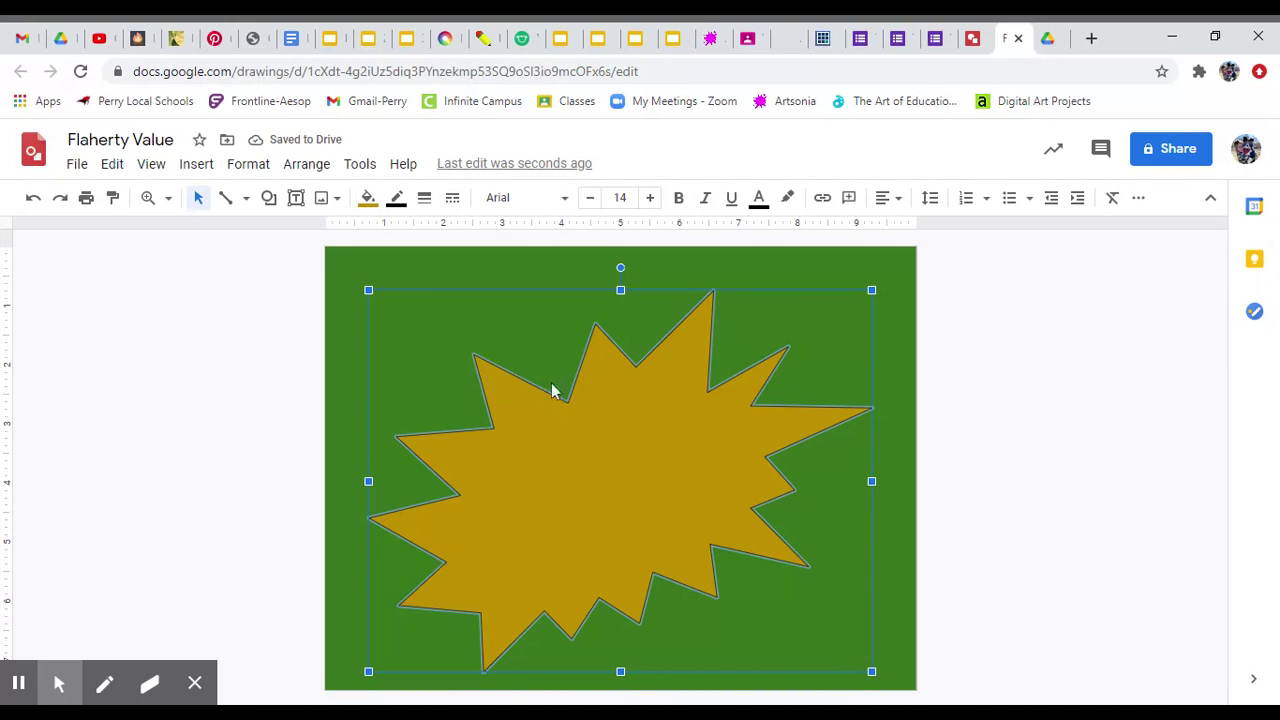
{"action": "left_click", "coordinate": [460, 264]}
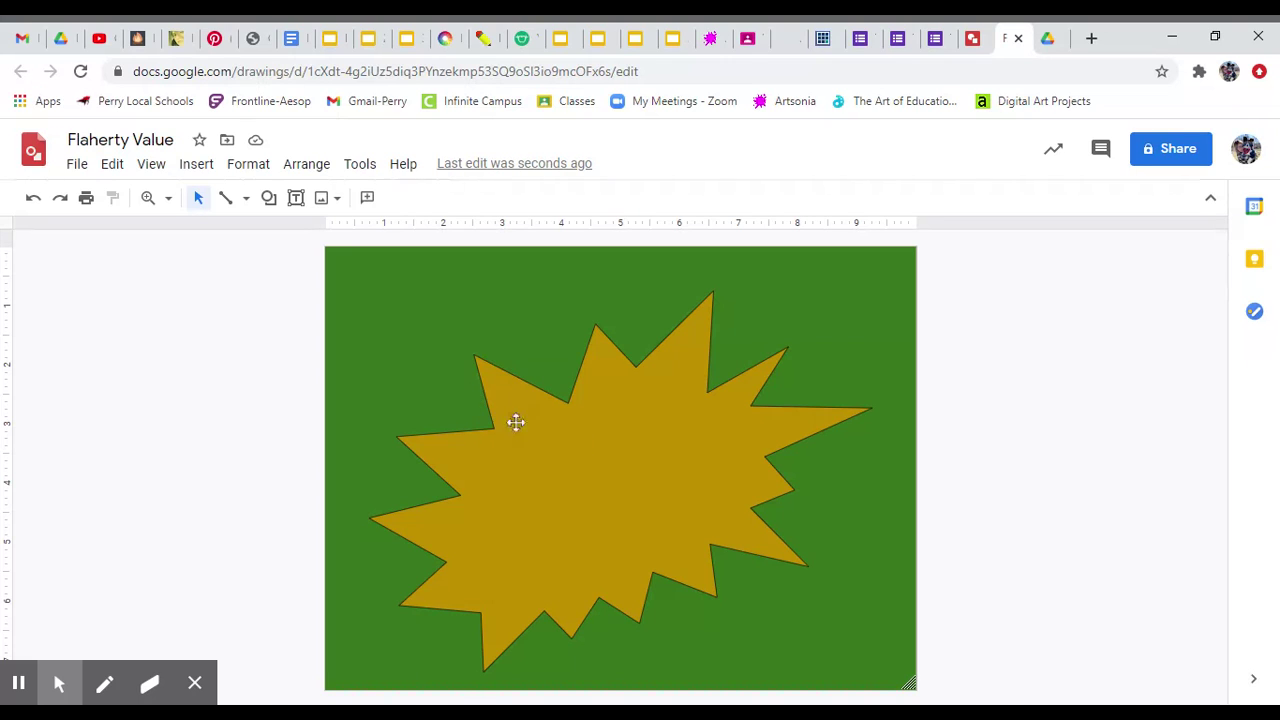
Draw a smaller explosion callout centred inside the dark-yellow burst.
{"action": "left_click", "coordinate": [269, 200]}
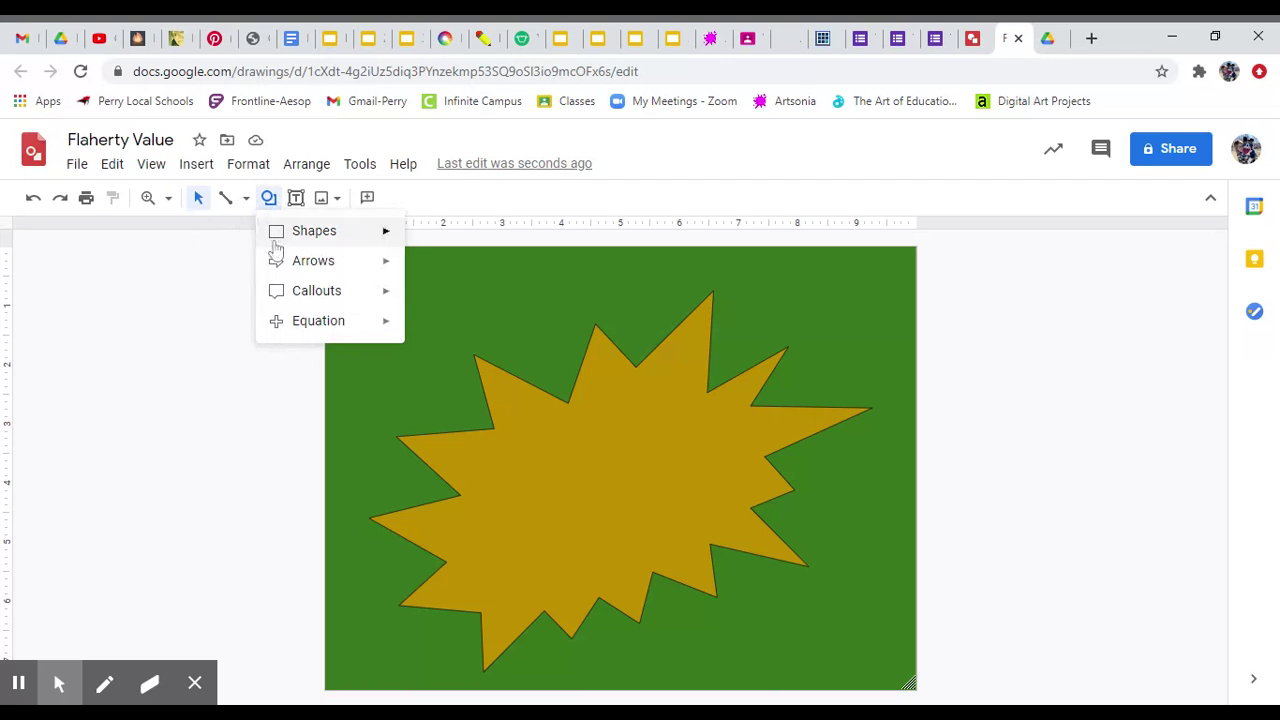
{"action": "mouse_move", "coordinate": [300, 292]}
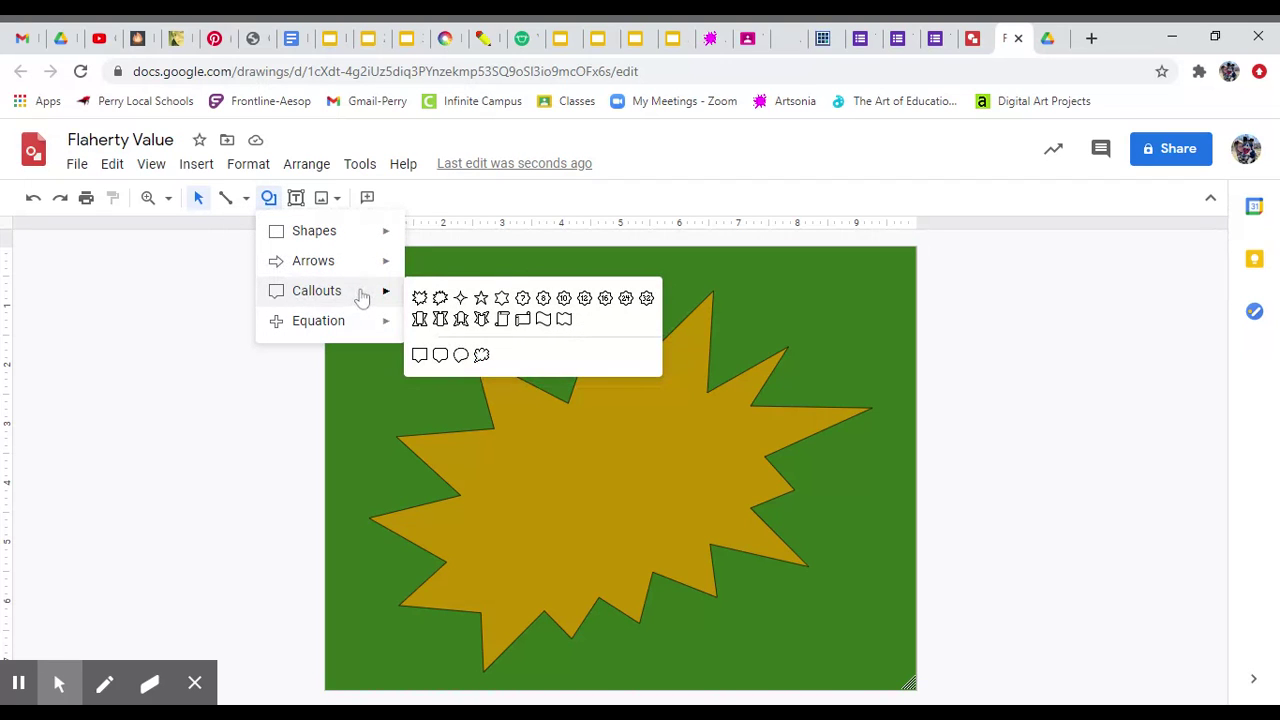
{"action": "left_click", "coordinate": [438, 299]}
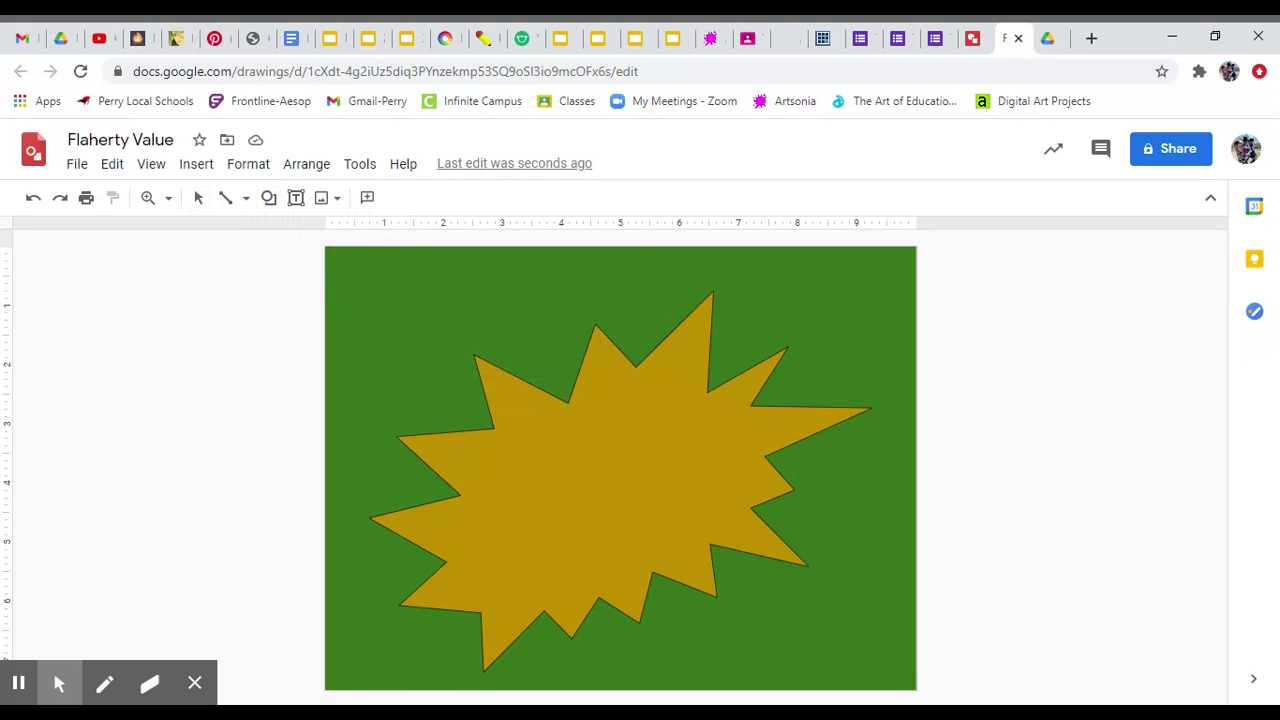
{"action": "left_click_drag", "start_coordinate": [487, 458], "coordinate": [755, 492]}
{"action": "left_click_drag", "start_coordinate": [840, 522], "coordinate": [860, 572]}
{"action": "left_click_drag", "start_coordinate": [861, 647], "coordinate": [861, 647]}
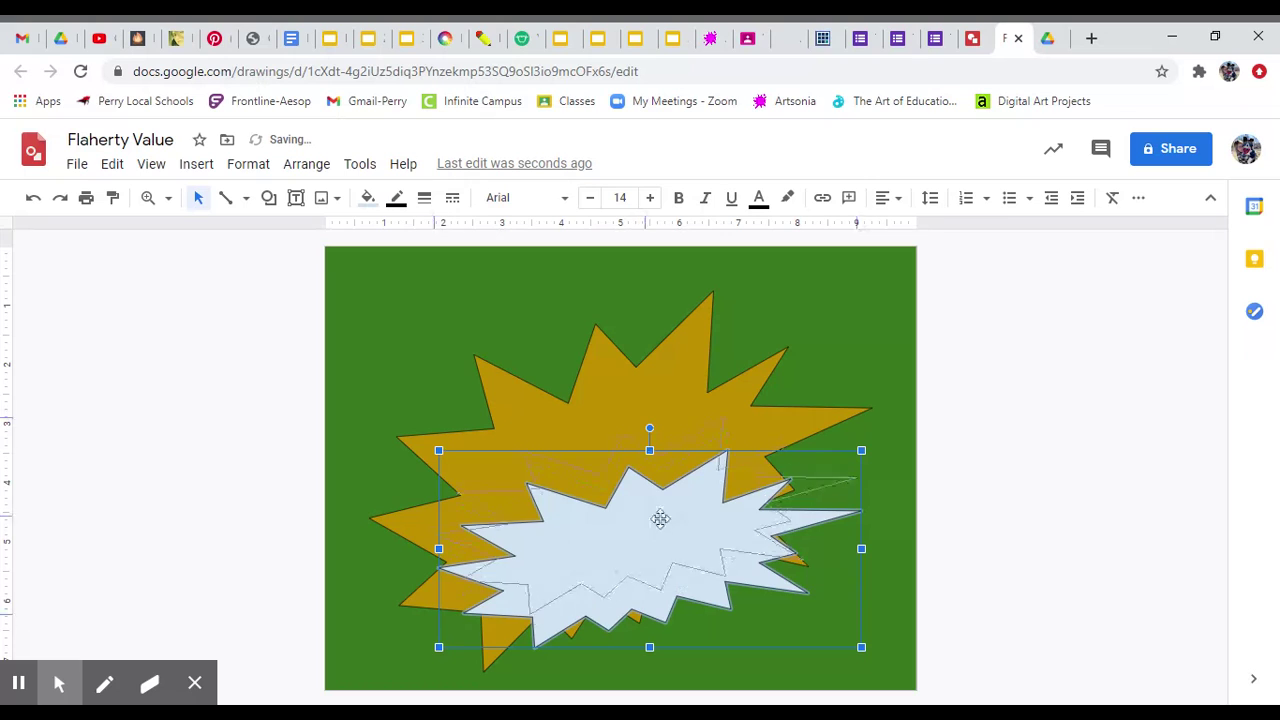
{"action": "left_click_drag", "start_coordinate": [660, 518], "coordinate": [658, 487]}
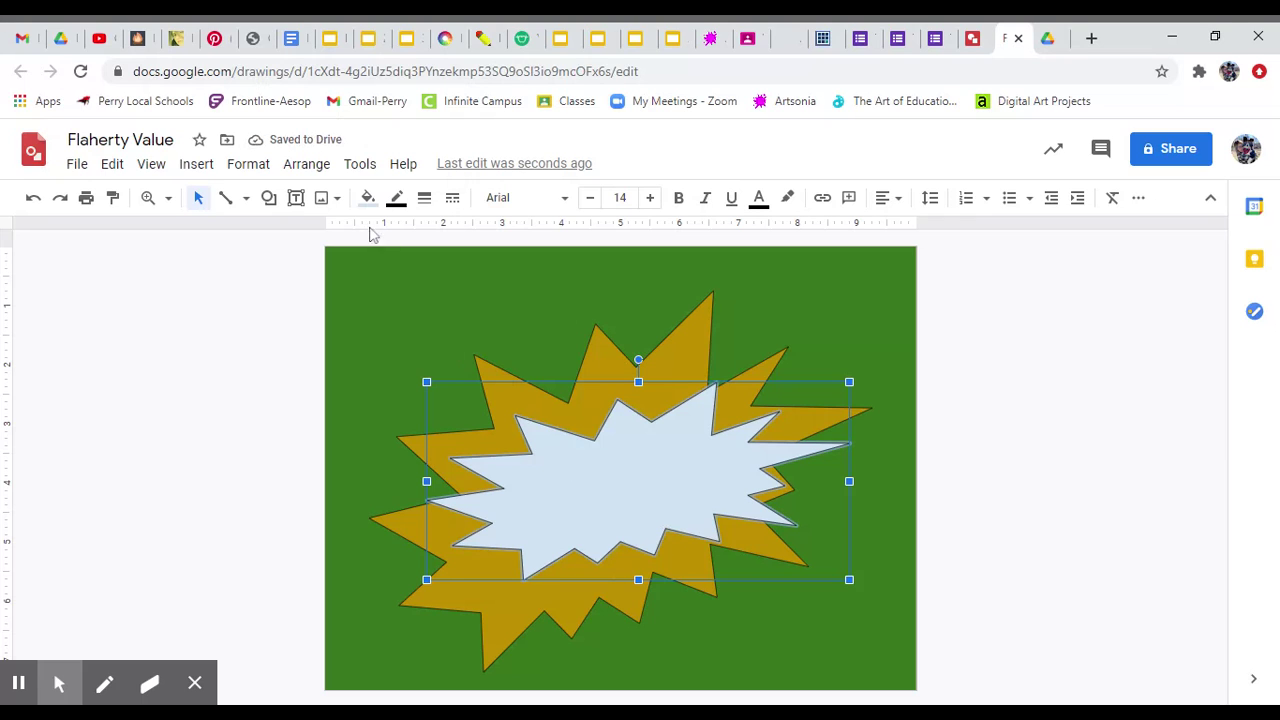
Fill the inner burst with light yellow.
{"action": "left_click", "coordinate": [367, 198]}
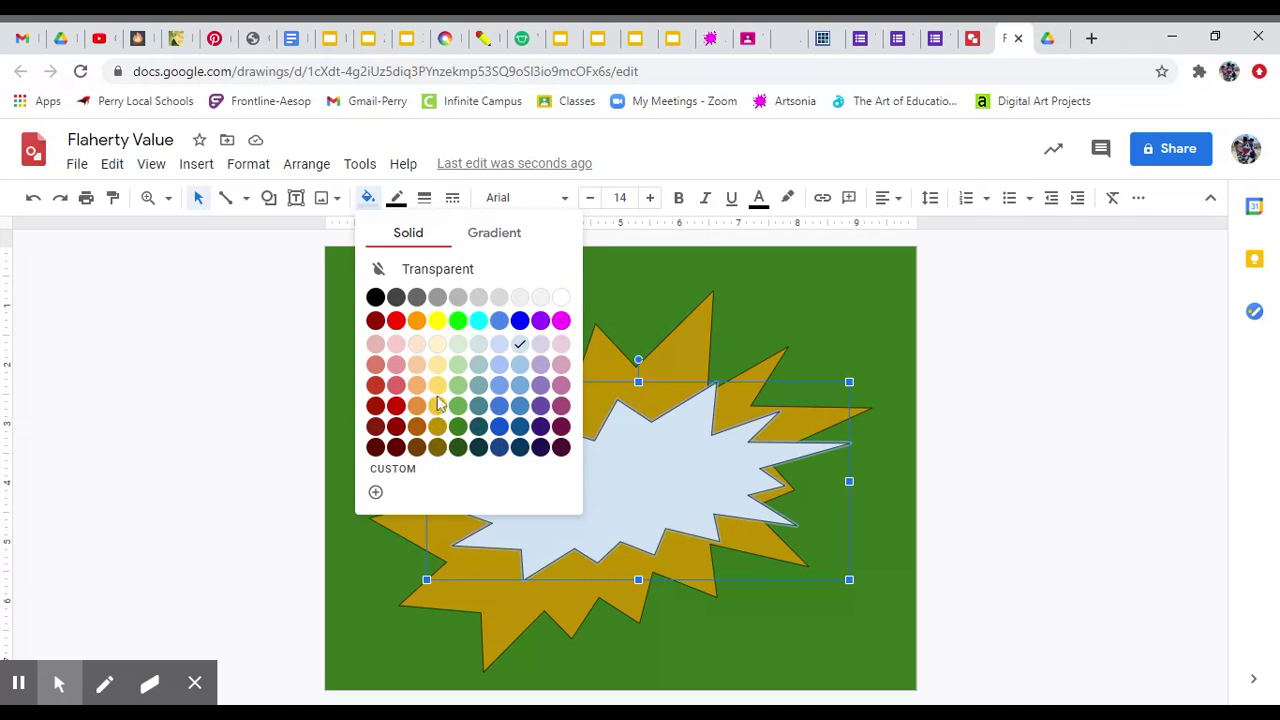
{"action": "left_click", "coordinate": [440, 392]}
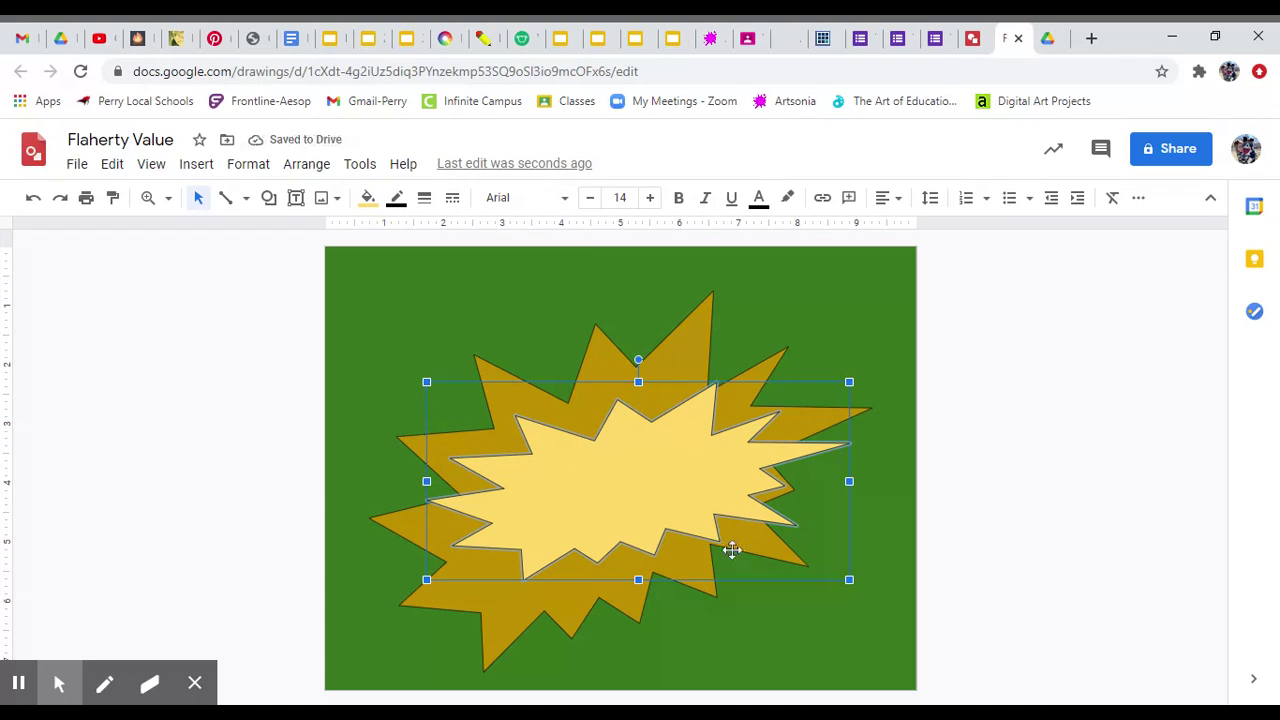
{"action": "left_click", "coordinate": [380, 297]}
Draw a third, smallest explosion burst at the yellow burst's centre, filled pale yellow.
{"action": "left_click", "coordinate": [514, 434]}
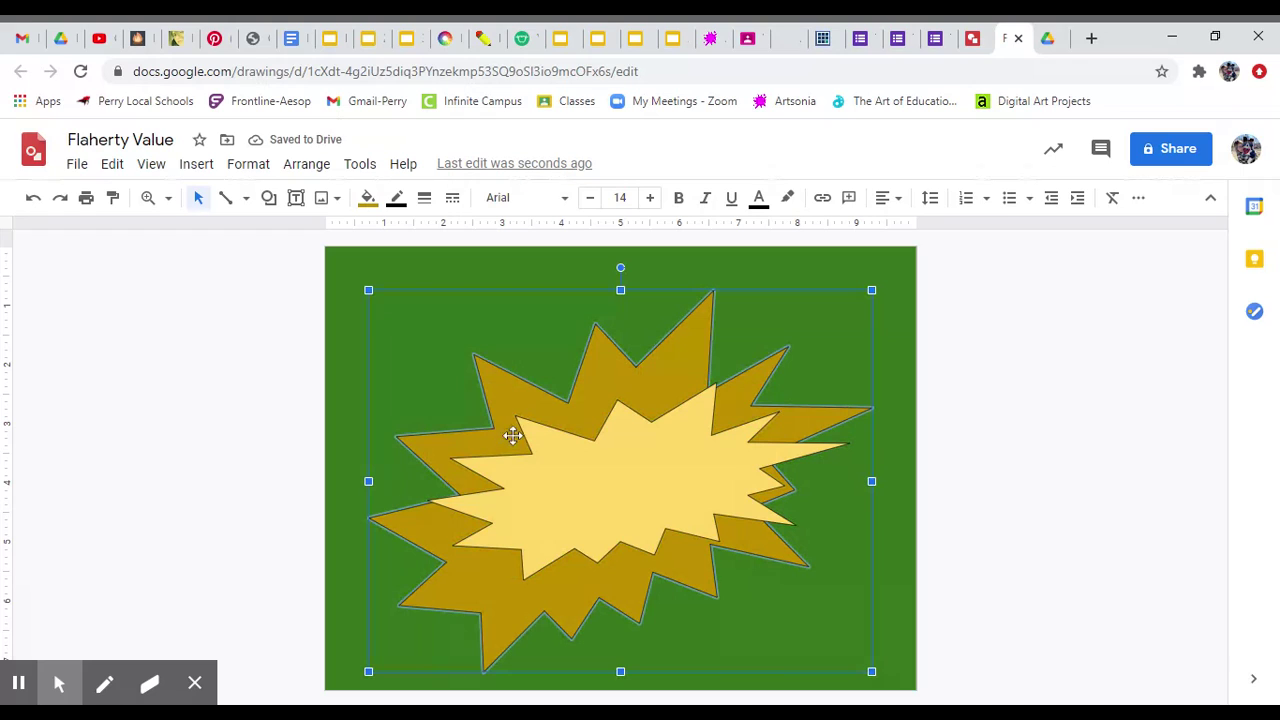
{"action": "left_click", "coordinate": [345, 273]}
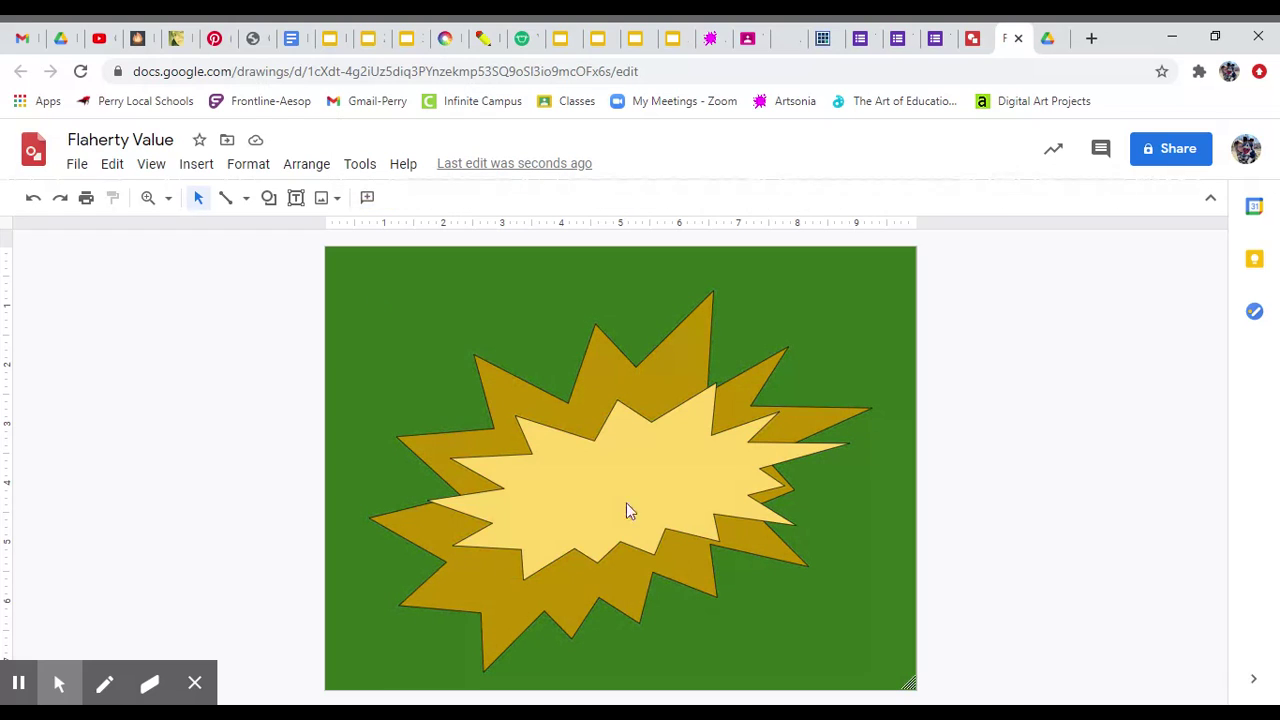
{"action": "left_click", "coordinate": [268, 198]}
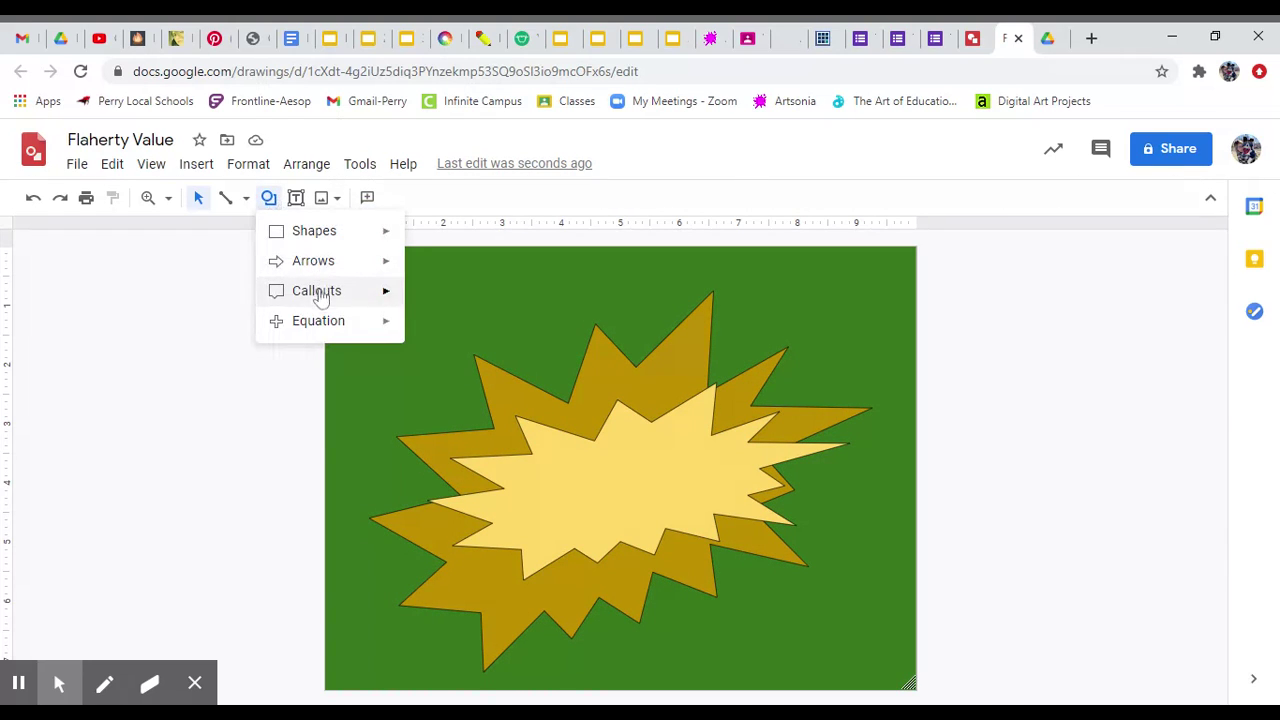
{"action": "mouse_move", "coordinate": [326, 296]}
{"action": "left_click", "coordinate": [440, 299]}
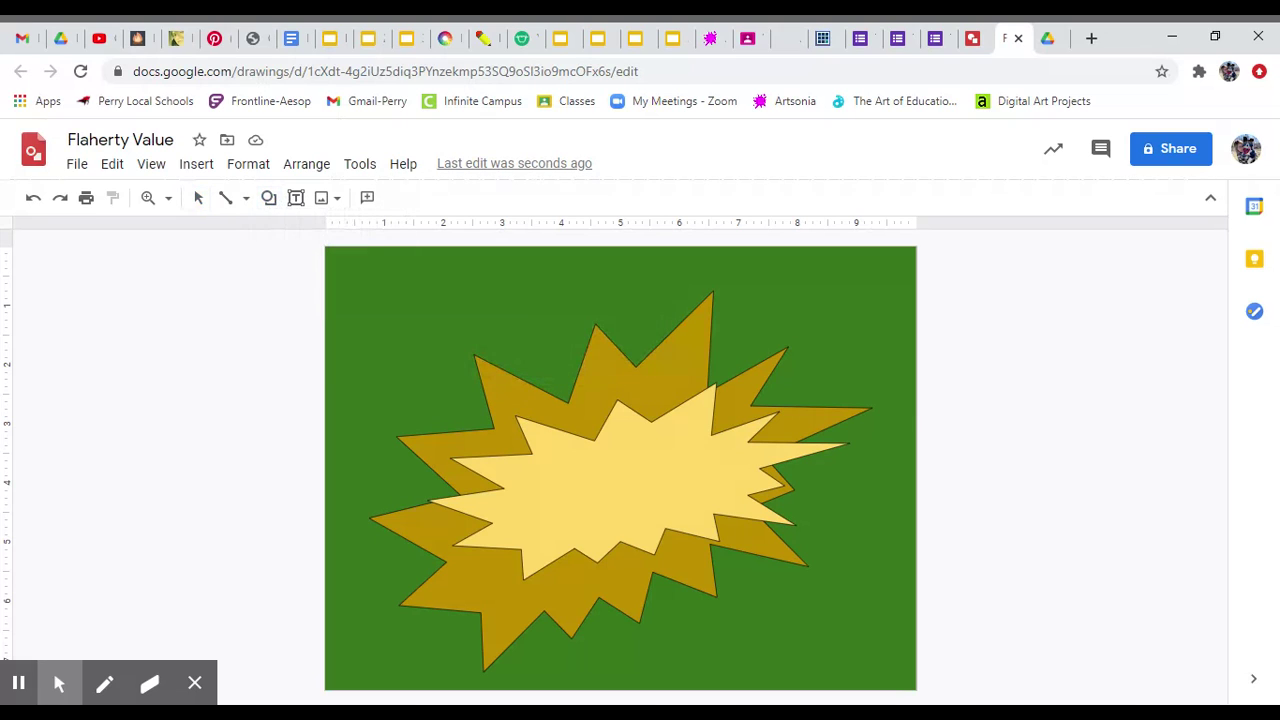
{"action": "left_click_drag", "start_coordinate": [488, 442], "coordinate": [759, 594]}
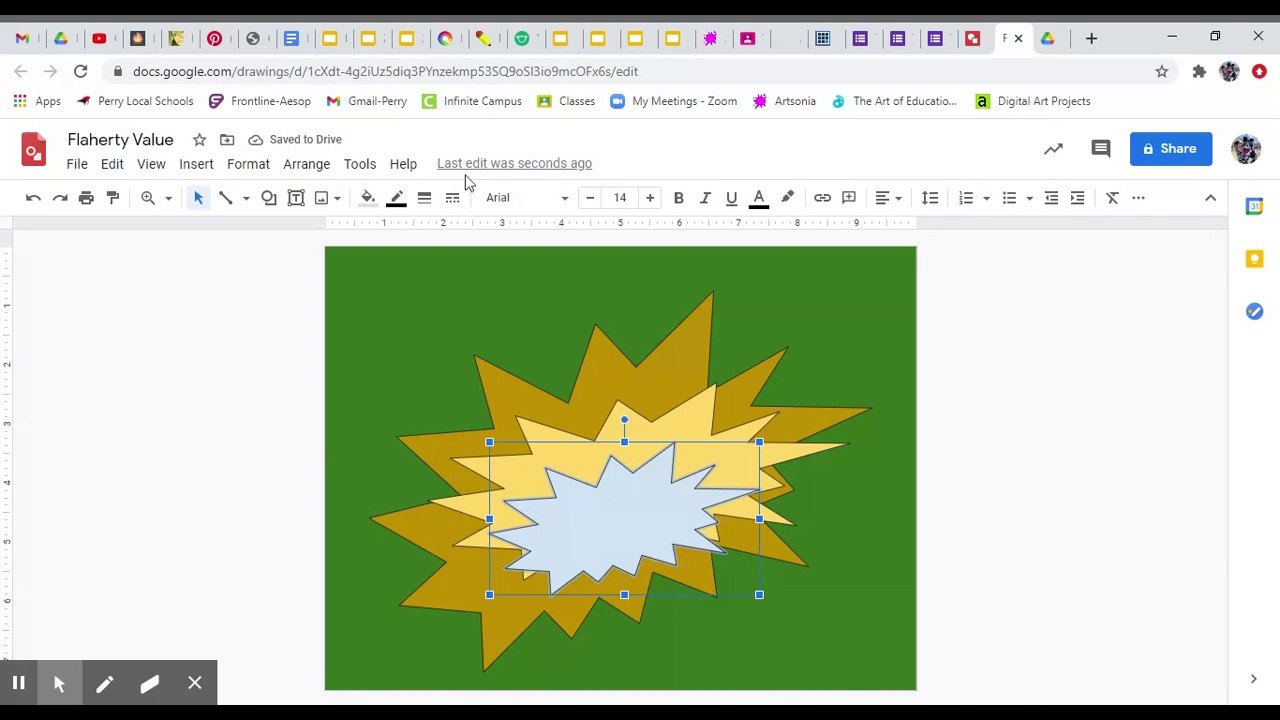
{"action": "left_click", "coordinate": [367, 198]}
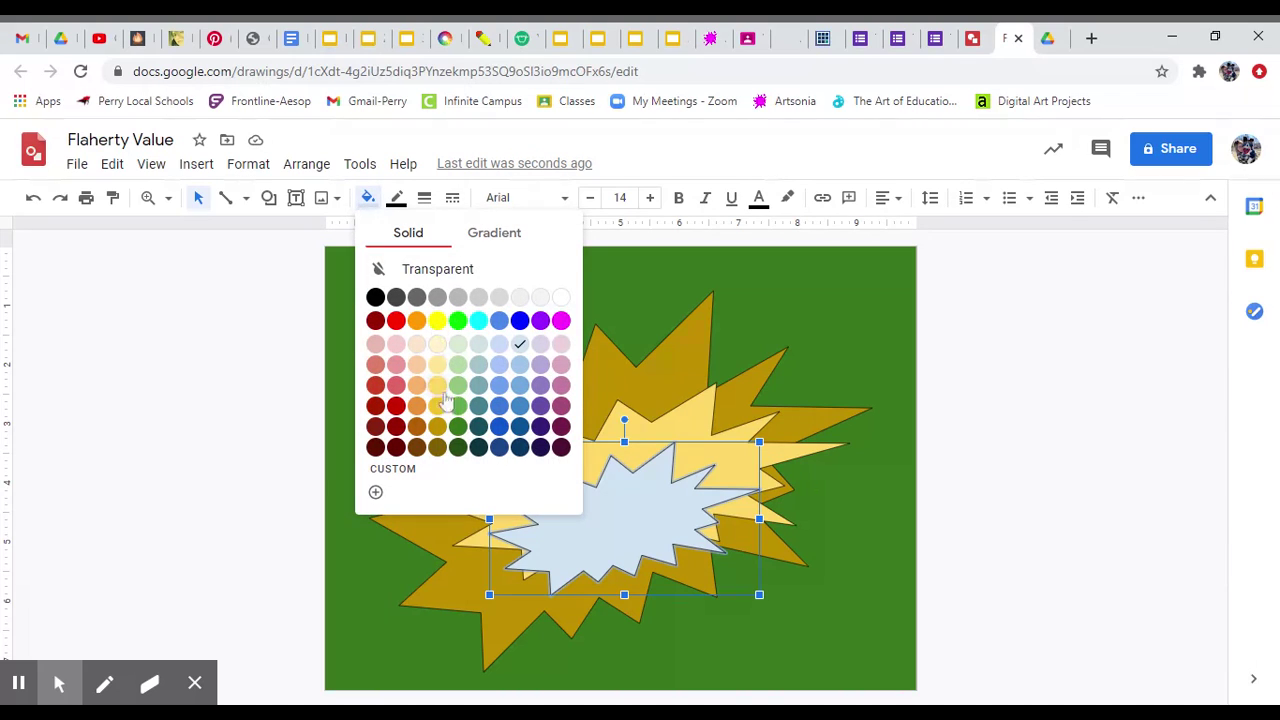
{"action": "left_click", "coordinate": [437, 366]}
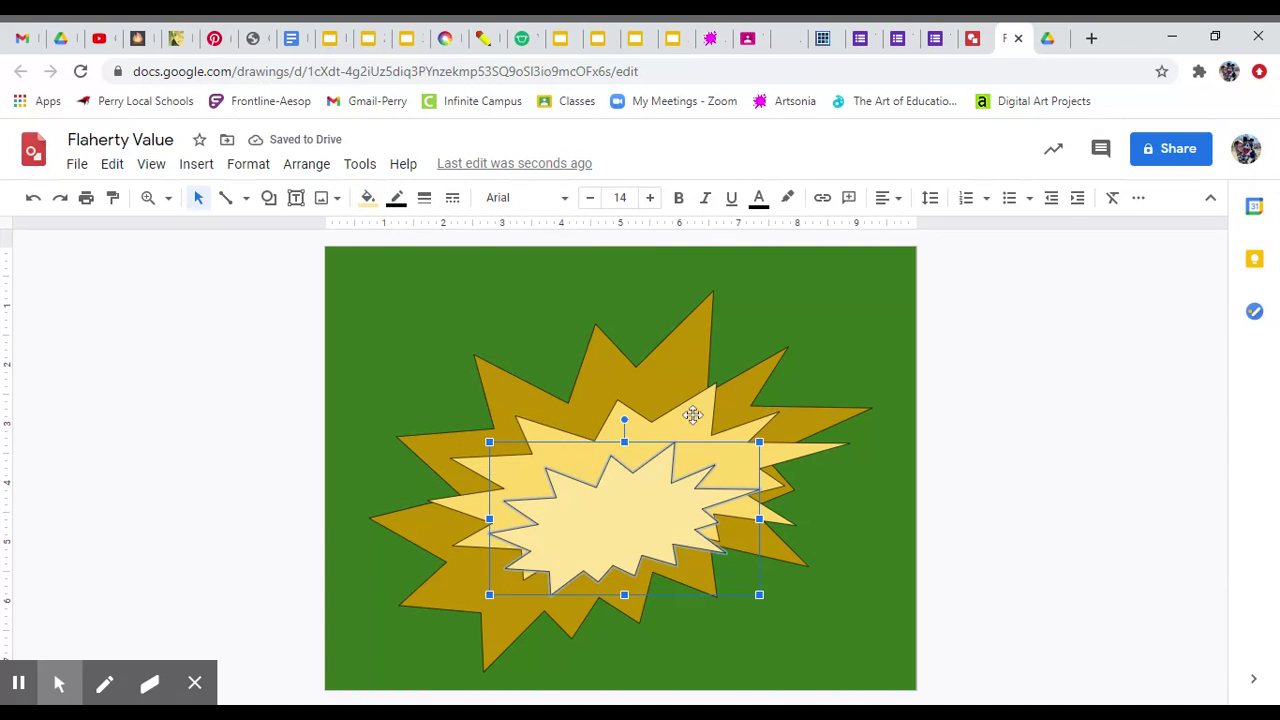
{"action": "left_click", "coordinate": [847, 318]}
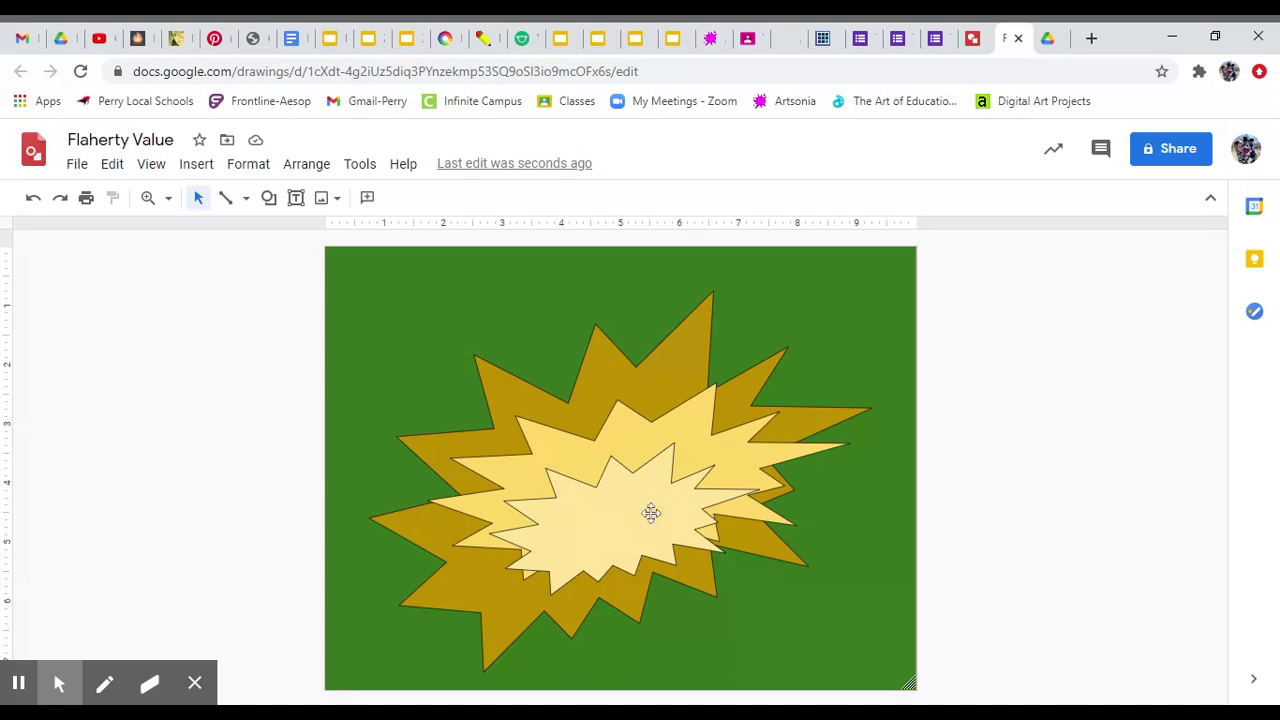
Type the word BAM inside the innermost burst.
{"action": "left_click", "coordinate": [570, 519]}
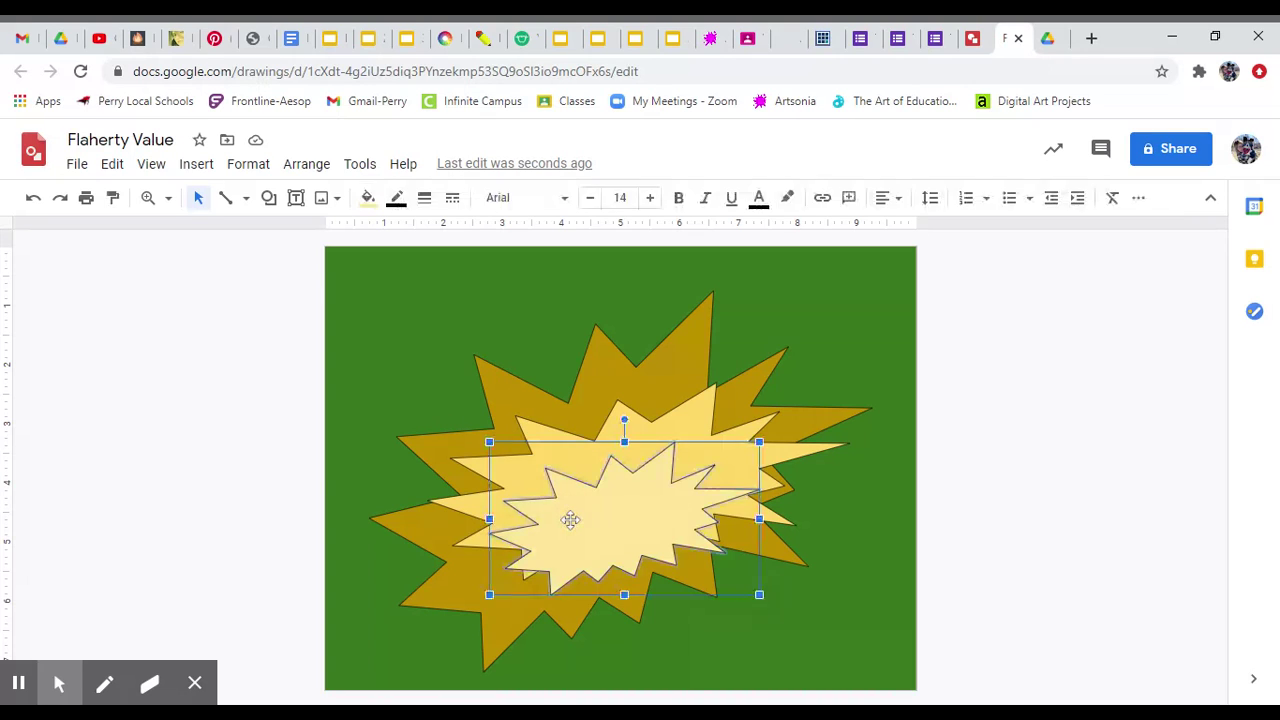
{"action": "left_click", "coordinate": [570, 522]}
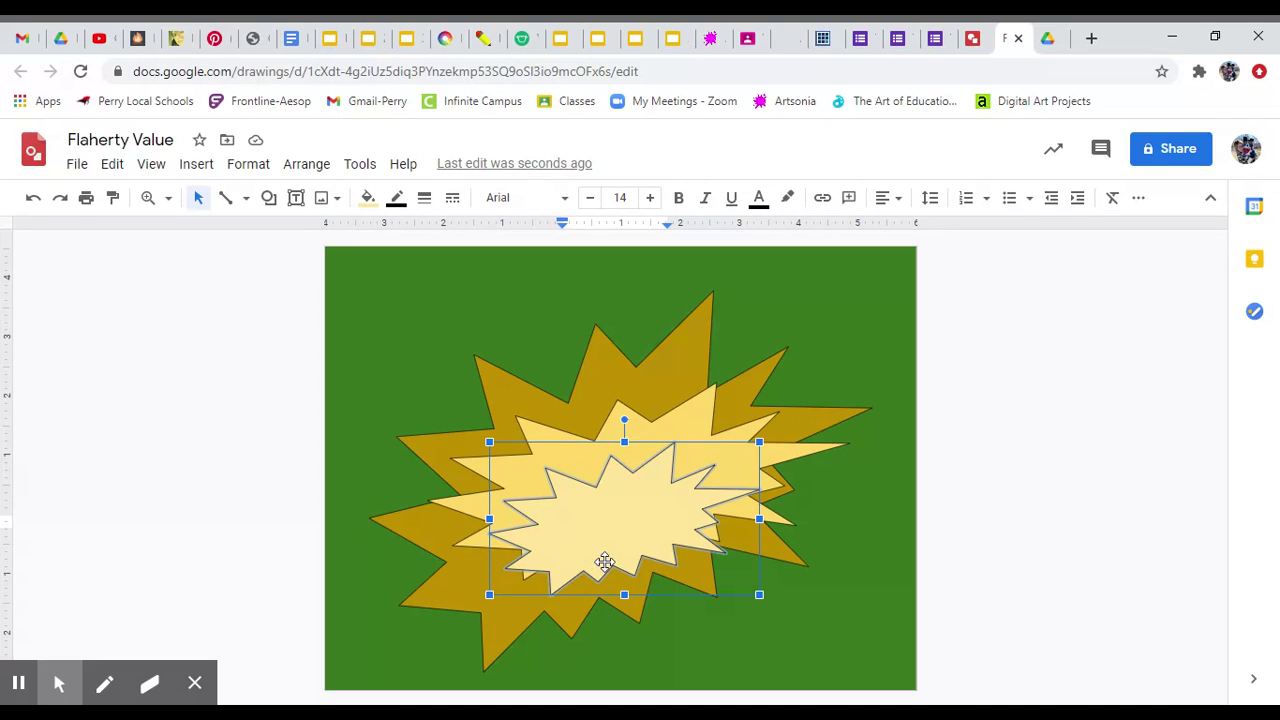
{"action": "type", "text": "BAM"}
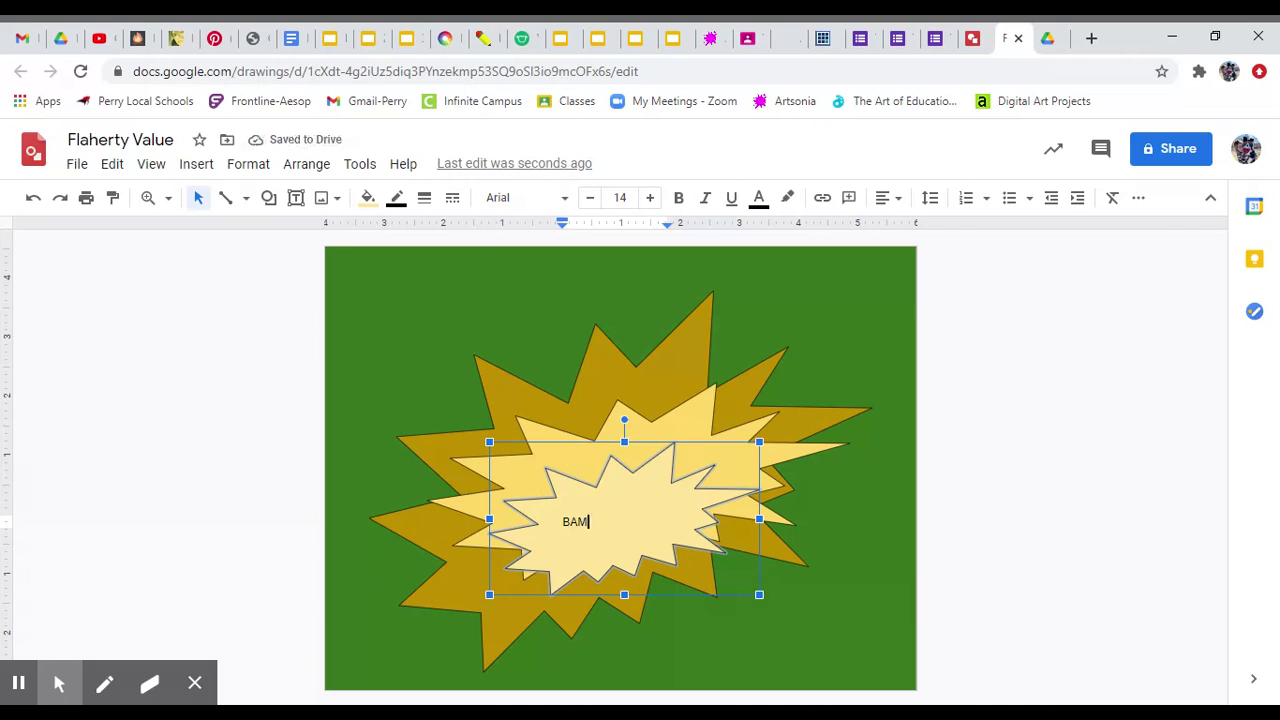
Enlarge BAM to 41 point and make it bold.
{"action": "double_click", "coordinate": [575, 521]}
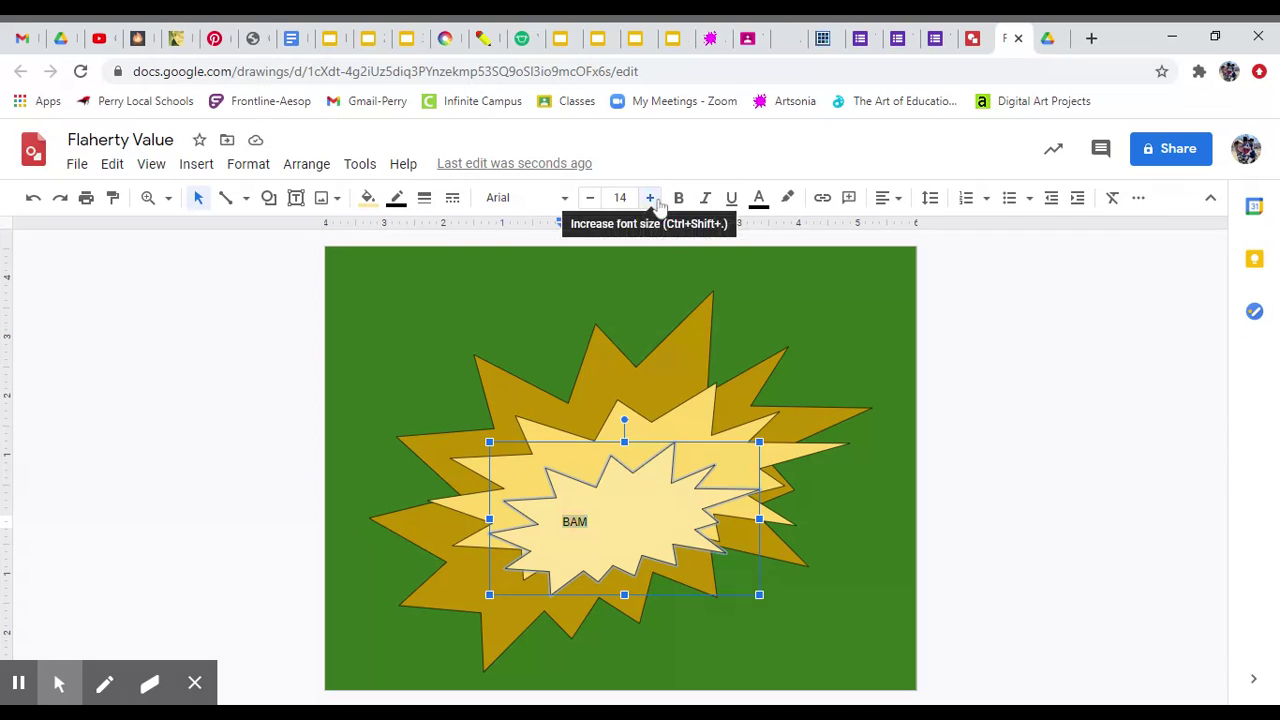
{"action": "left_click", "coordinate": [651, 199]}
{"action": "left_click", "coordinate": [651, 199]}
{"action": "left_click", "coordinate": [651, 199]}
{"action": "left_click", "coordinate": [651, 199]}
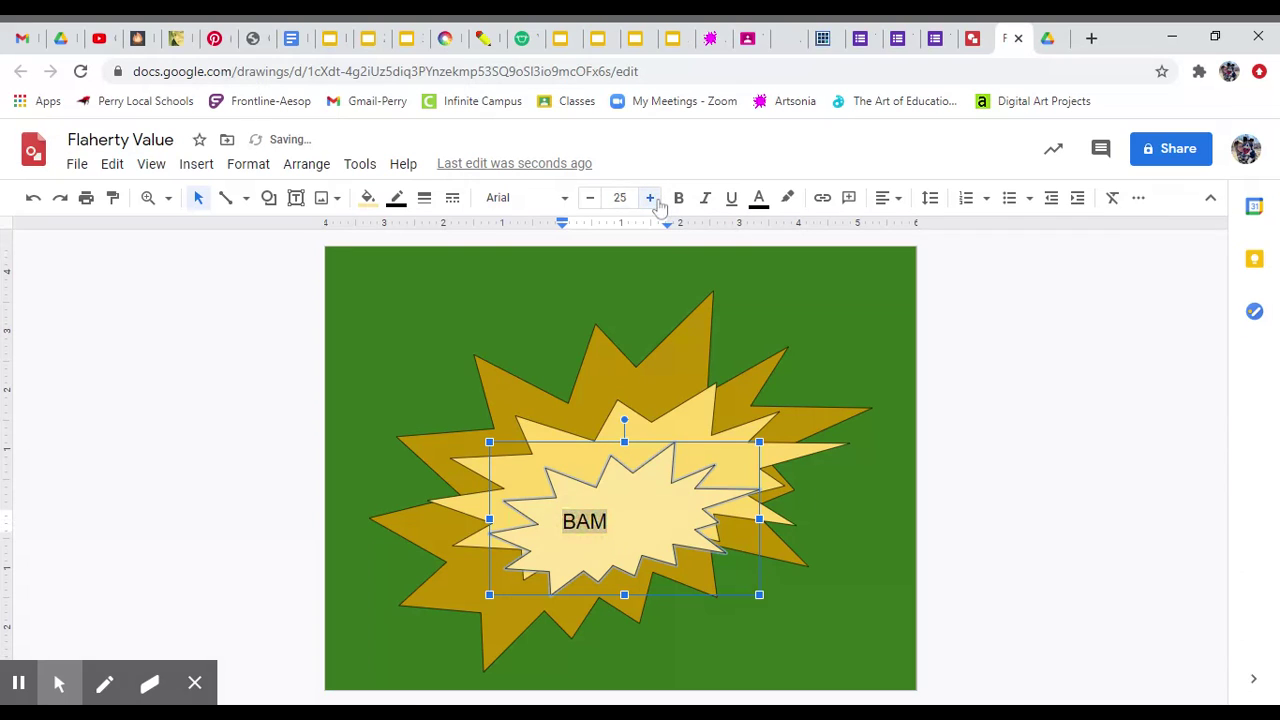
{"action": "left_click", "coordinate": [651, 199]}
{"action": "left_click", "coordinate": [651, 199]}
{"action": "left_click", "coordinate": [651, 199]}
{"action": "left_click", "coordinate": [651, 199]}
{"action": "left_click", "coordinate": [651, 199]}
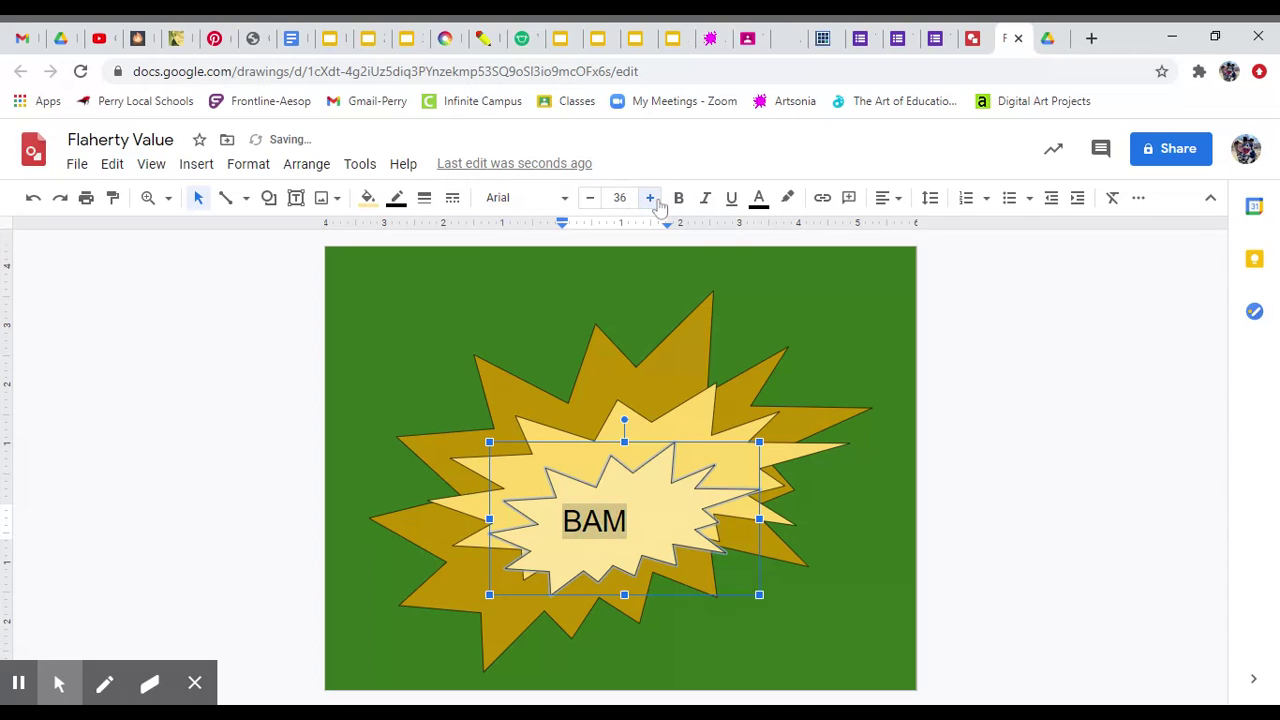
{"action": "left_click", "coordinate": [651, 199]}
{"action": "left_click", "coordinate": [651, 199]}
{"action": "left_click", "coordinate": [651, 199]}
{"action": "left_click", "coordinate": [651, 199]}
{"action": "left_click", "coordinate": [651, 199]}
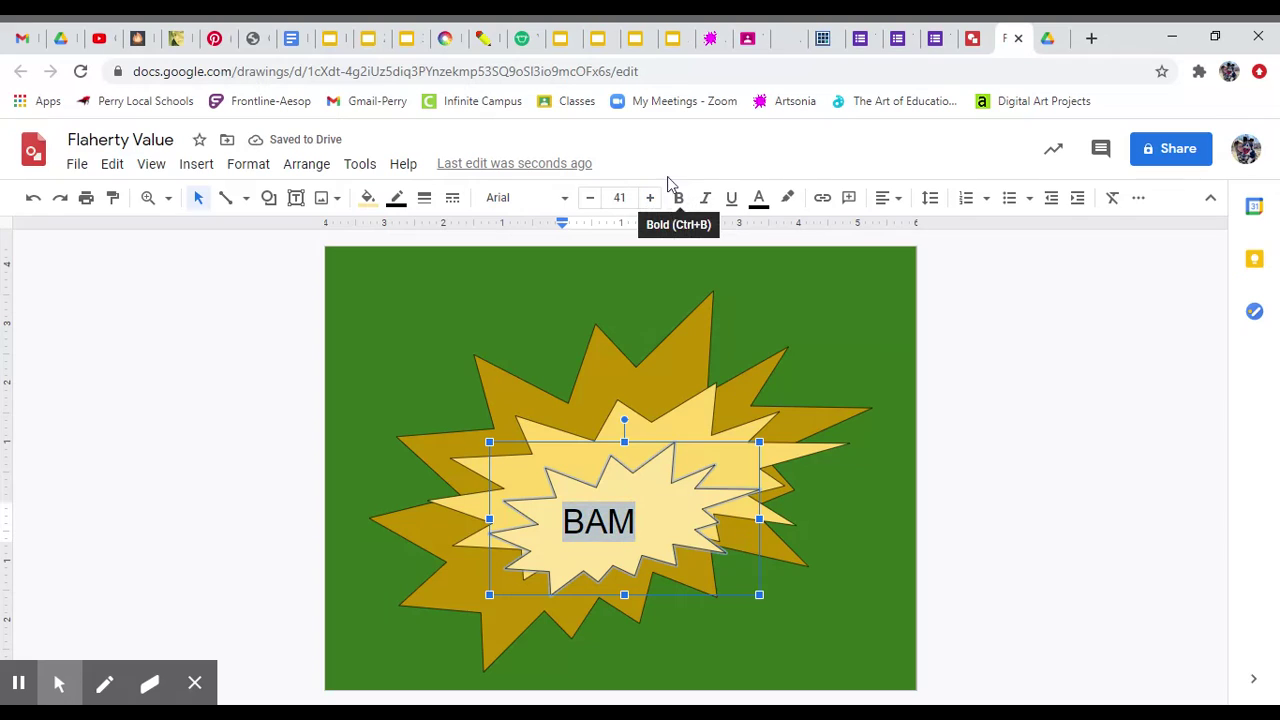
{"action": "left_click", "coordinate": [678, 199]}
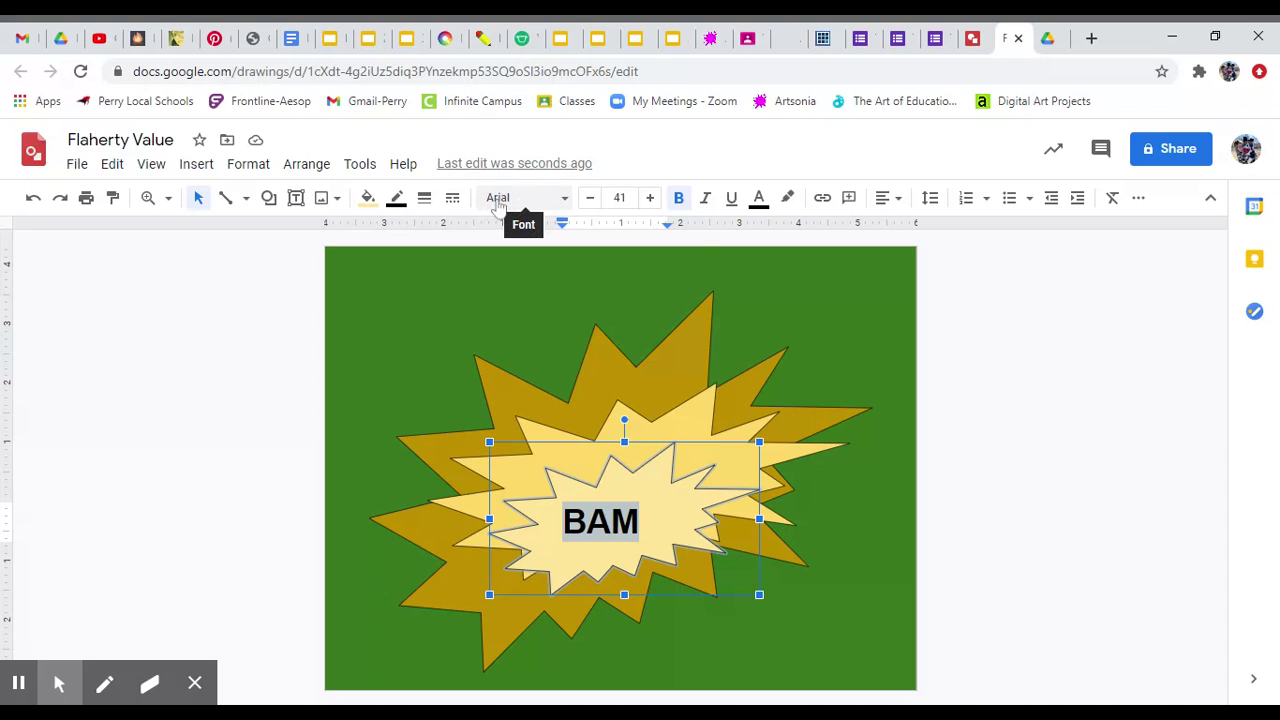
{"action": "left_click", "coordinate": [500, 203]}
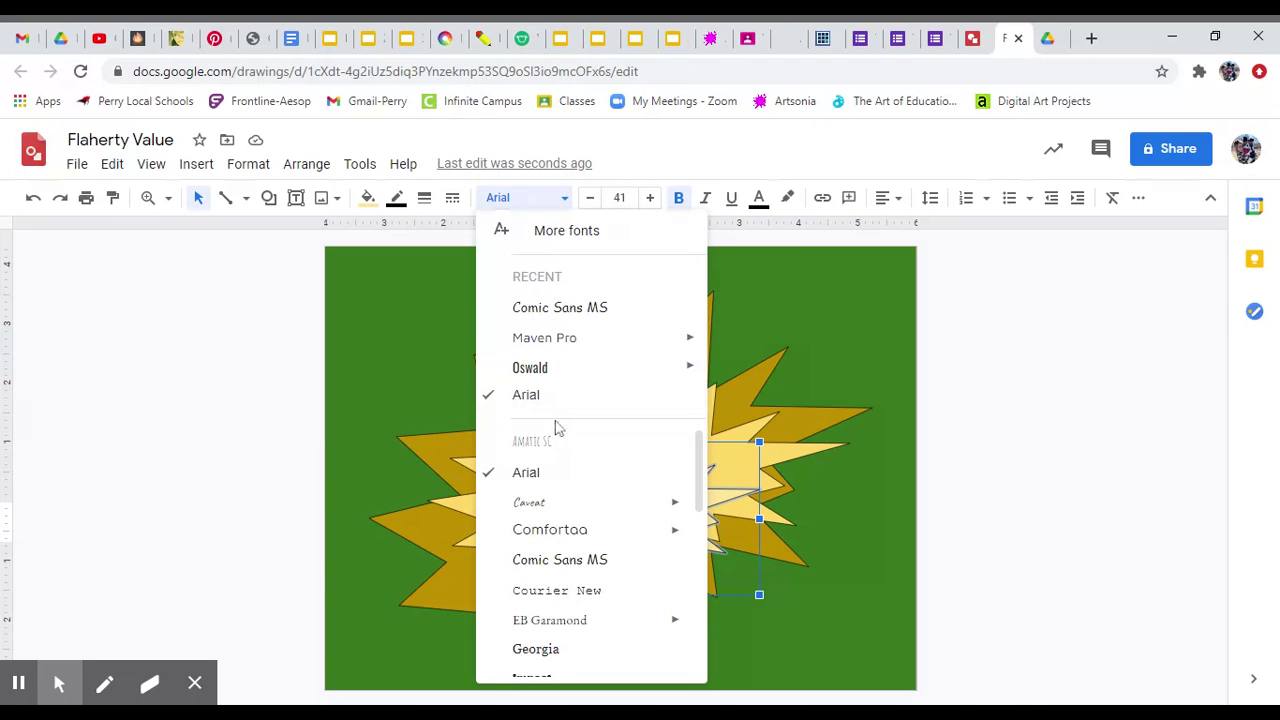
{"action": "scroll", "coordinate": [566, 437], "scroll_direction": "down", "scroll_amount": 1}
{"action": "scroll", "coordinate": [566, 437], "scroll_direction": "down", "scroll_amount": 3}
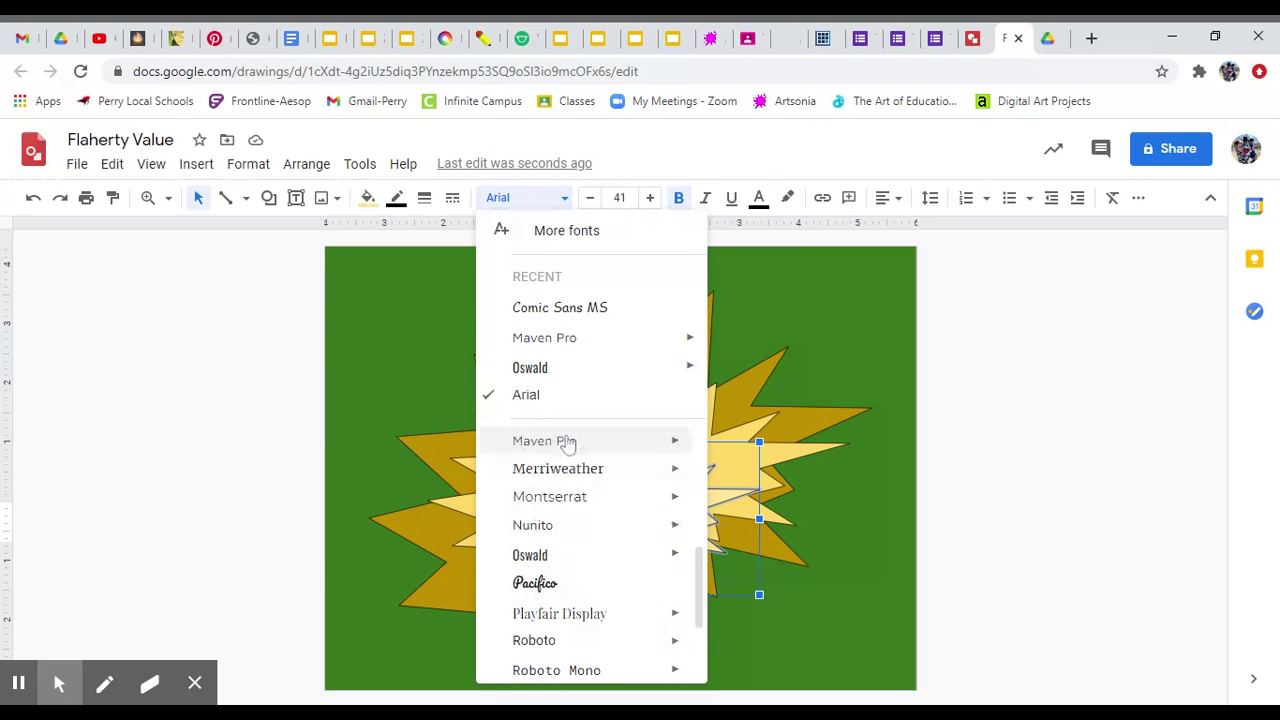
{"action": "scroll", "coordinate": [573, 453], "scroll_direction": "down", "scroll_amount": 2}
{"action": "scroll", "coordinate": [589, 548], "scroll_direction": "down", "scroll_amount": 1}
{"action": "mouse_move", "coordinate": [589, 545]}
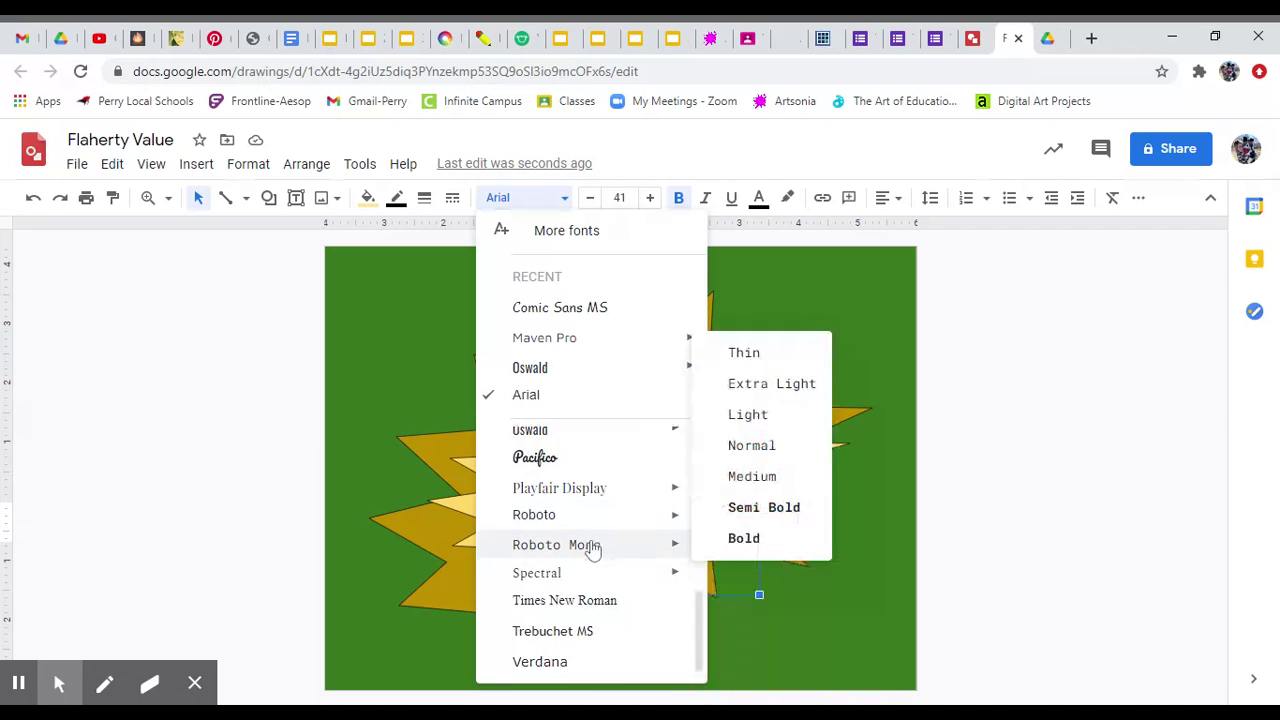
{"action": "scroll", "coordinate": [591, 548], "scroll_direction": "up", "scroll_amount": 3}
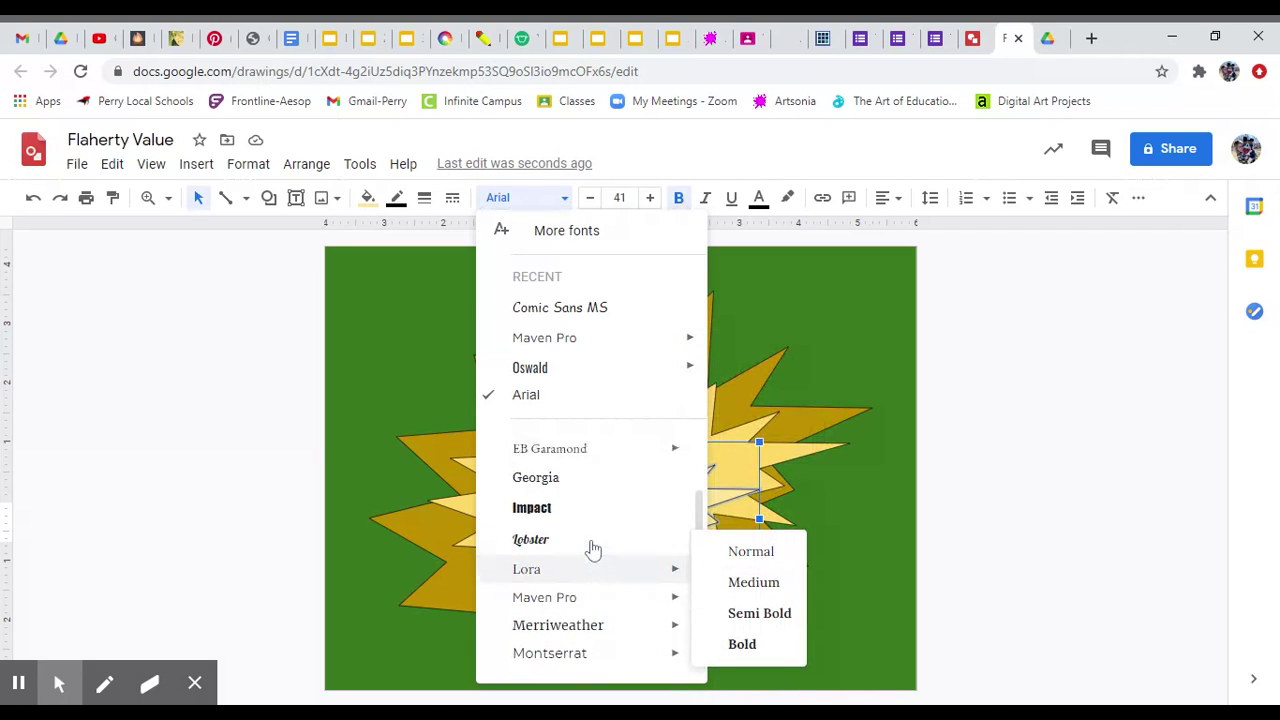
{"action": "scroll", "coordinate": [590, 549], "scroll_direction": "up", "scroll_amount": 3}
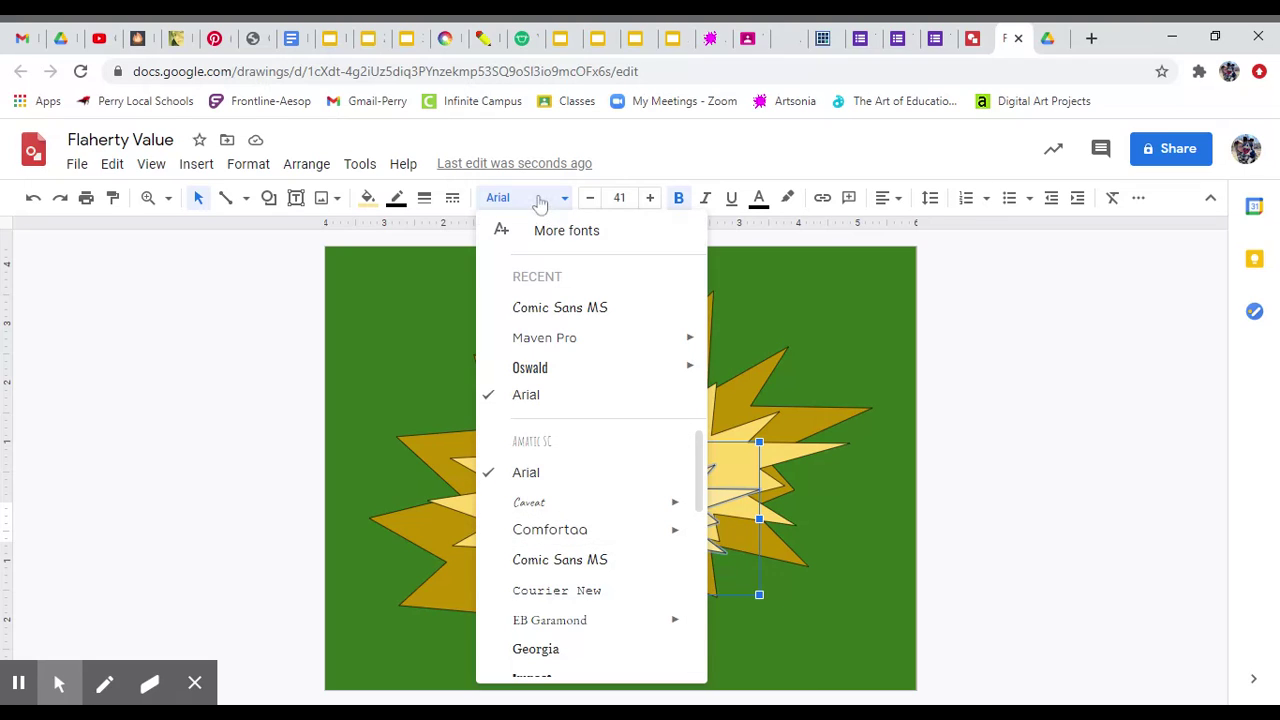
{"action": "left_click", "coordinate": [540, 198]}
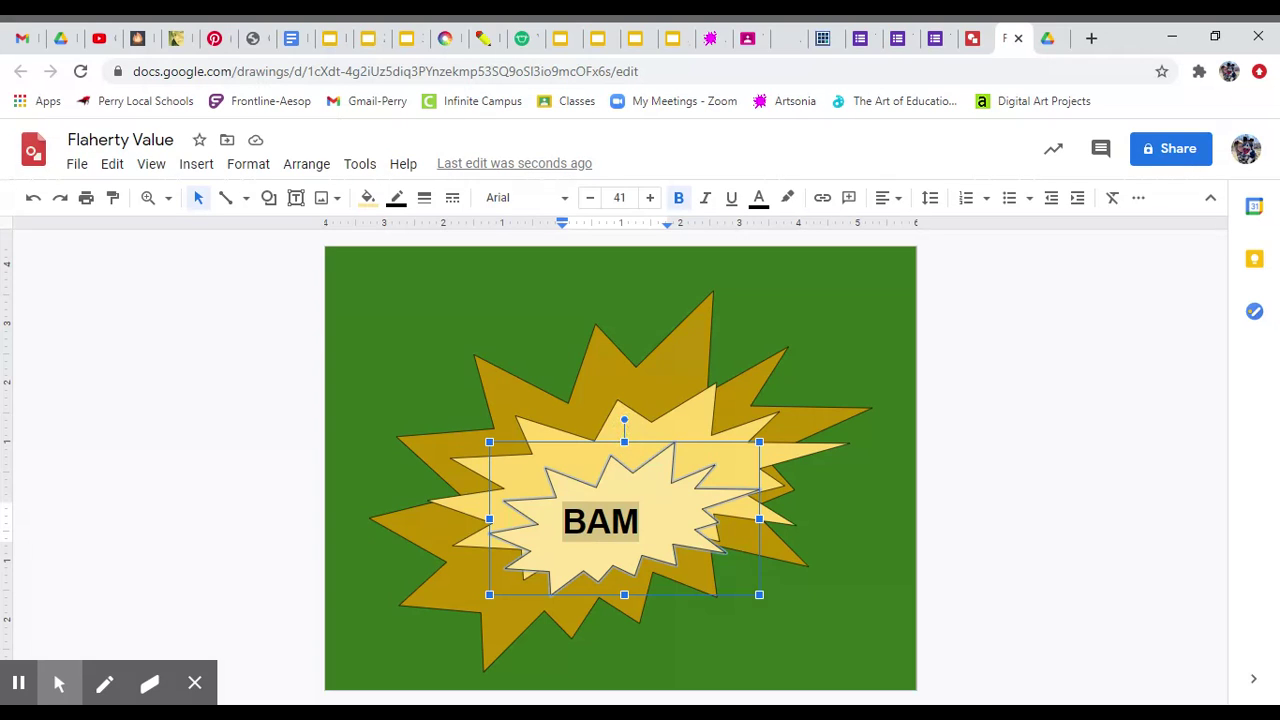
Rotate the BAM burst to about 351° and move it slightly upward.
{"action": "left_click_drag", "start_coordinate": [624, 420], "coordinate": [597, 423]}
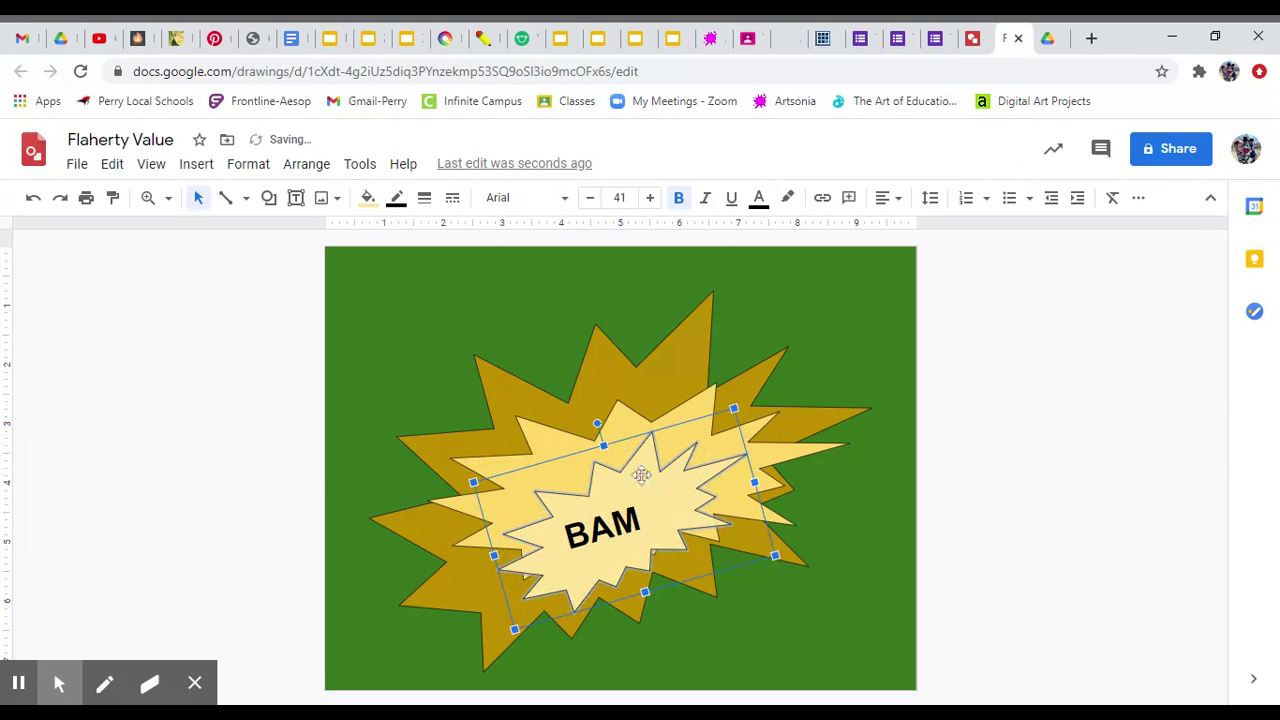
{"action": "left_click_drag", "start_coordinate": [646, 496], "coordinate": [654, 468]}
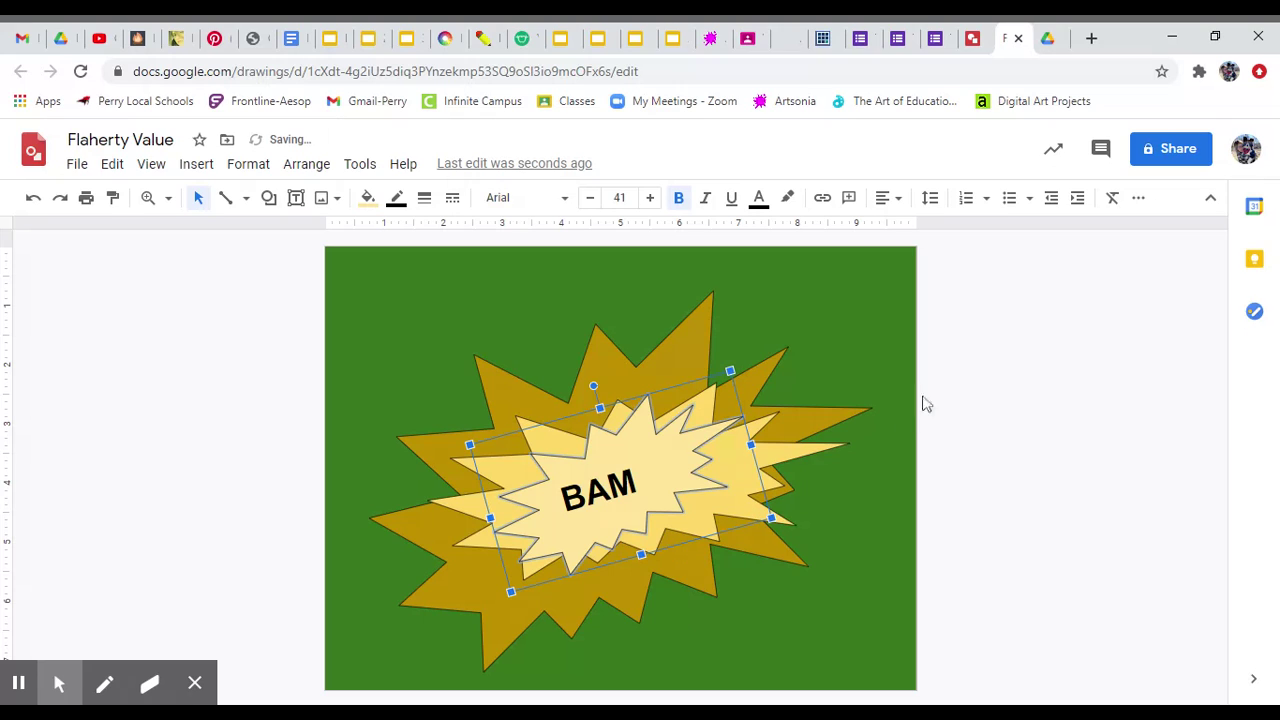
{"action": "left_click", "coordinate": [890, 358]}
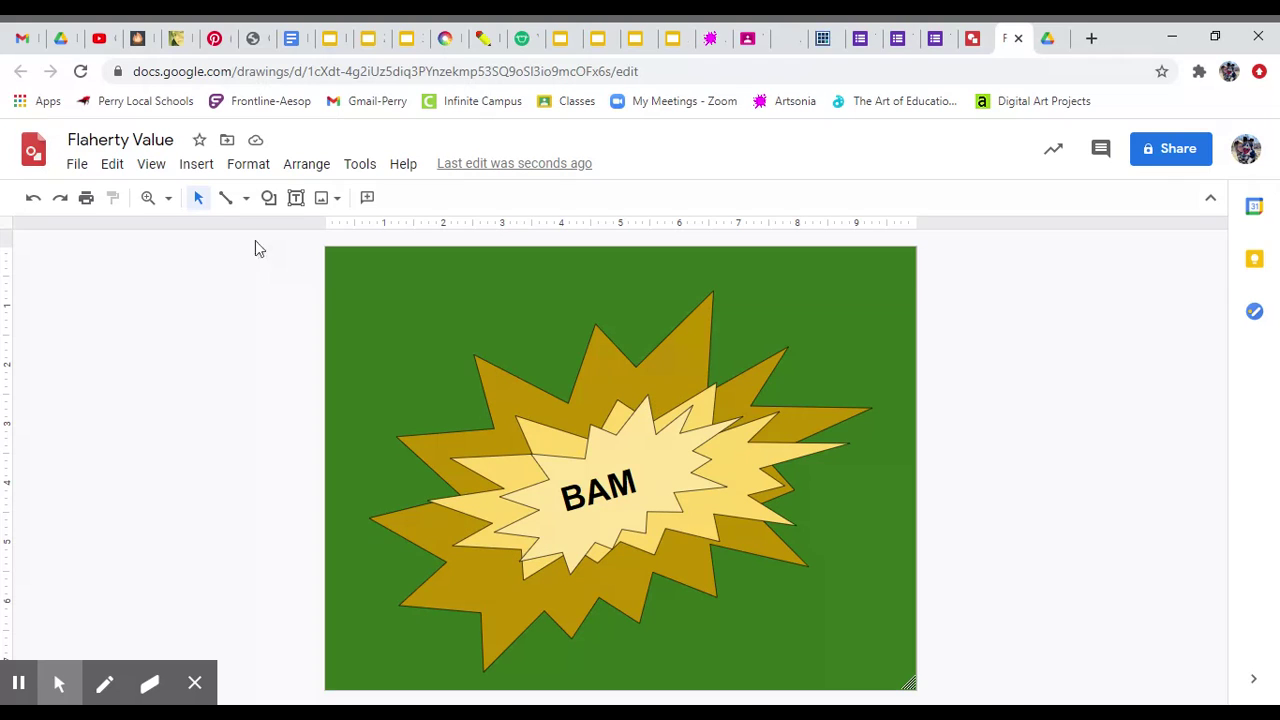
Add a small explosion burst at the top-left corner filled bright yellow.
{"action": "left_click", "coordinate": [268, 197]}
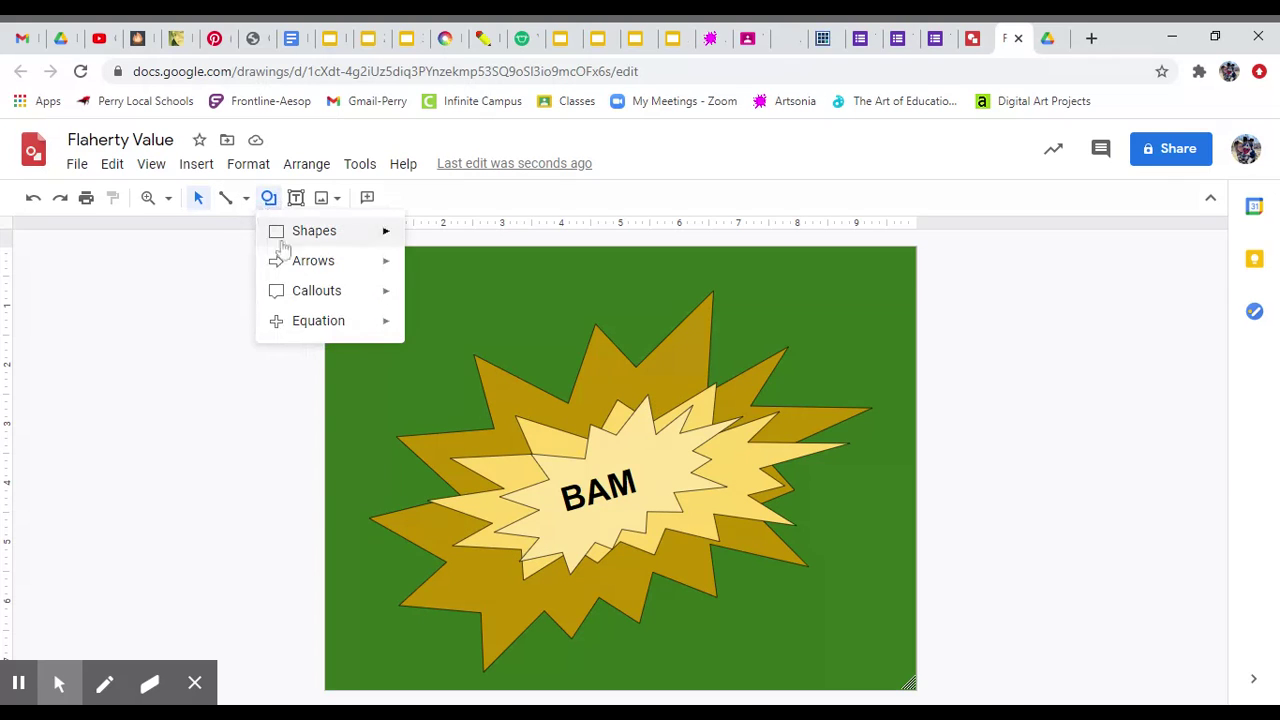
{"action": "mouse_move", "coordinate": [316, 293]}
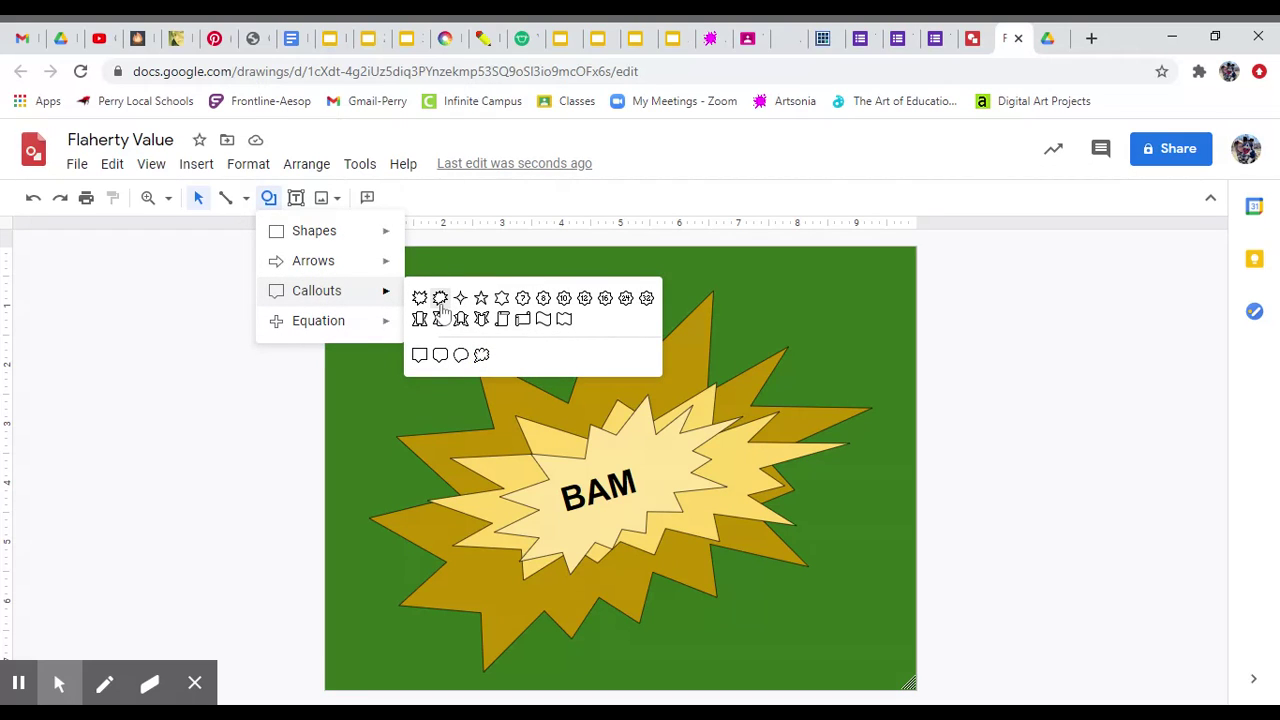
{"action": "left_click", "coordinate": [440, 300]}
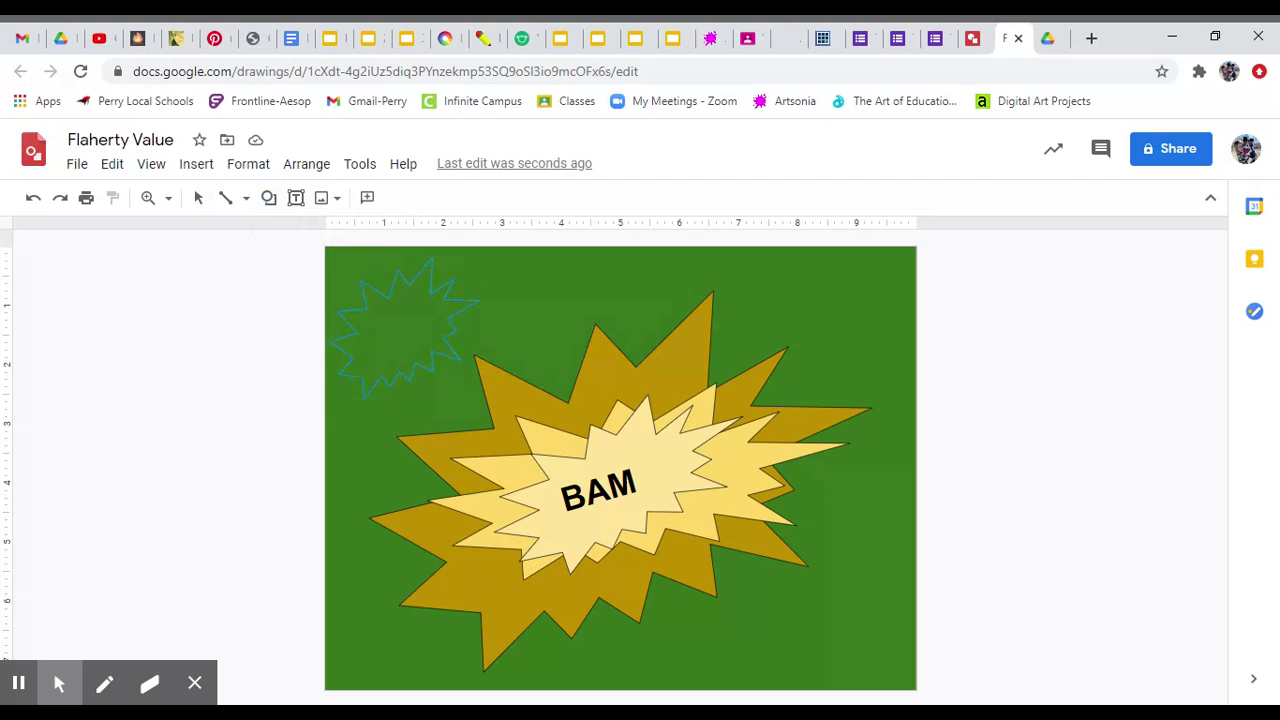
{"action": "left_click_drag", "start_coordinate": [520, 432], "coordinate": [527, 436]}
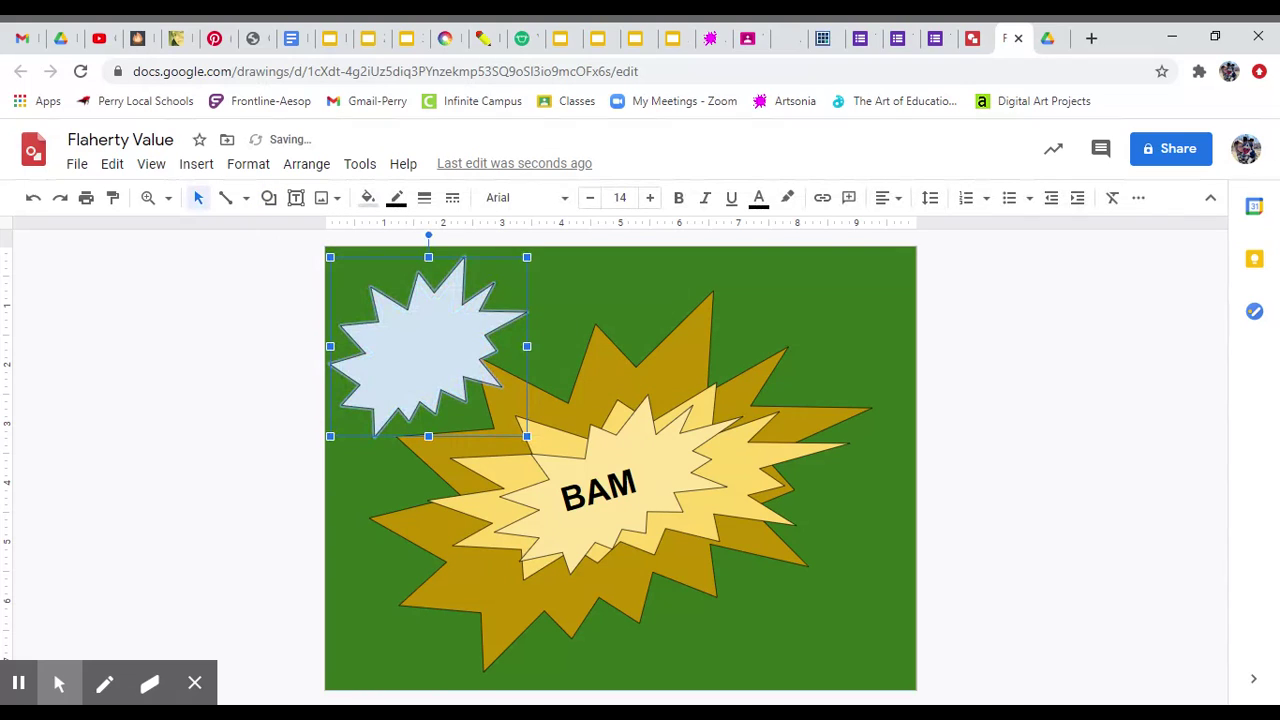
{"action": "left_click", "coordinate": [368, 198]}
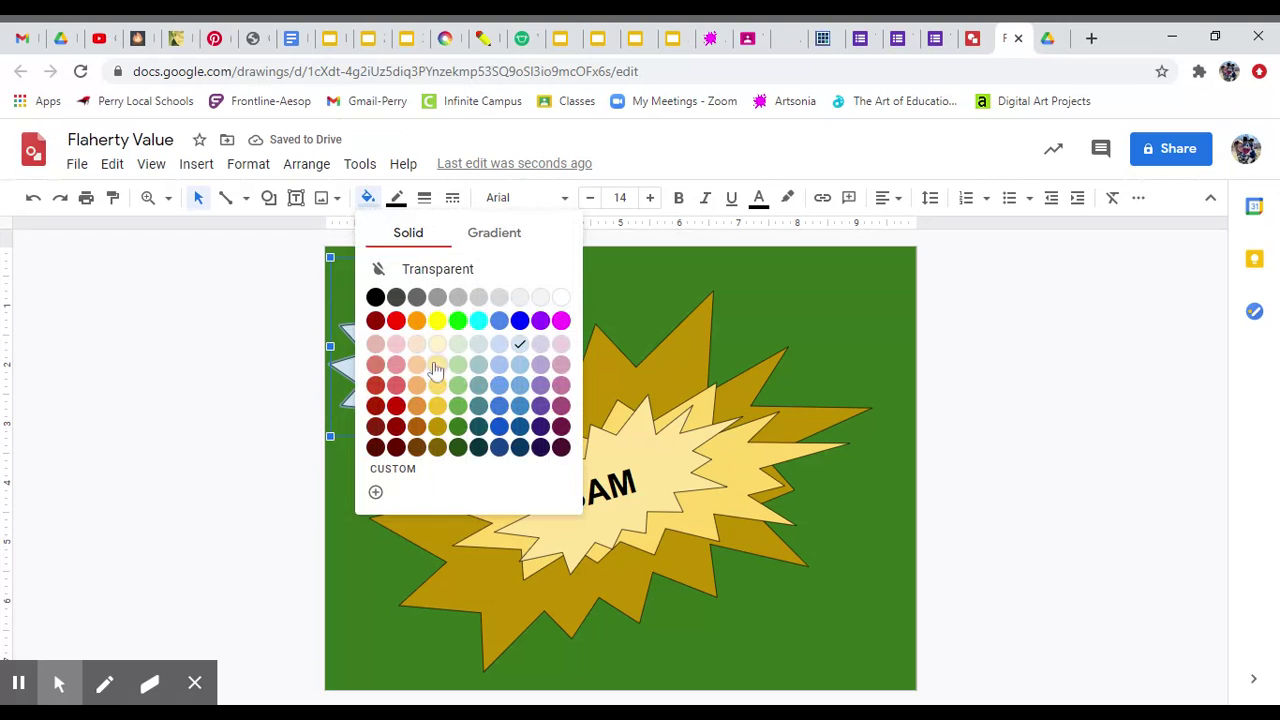
{"action": "left_click", "coordinate": [437, 320]}
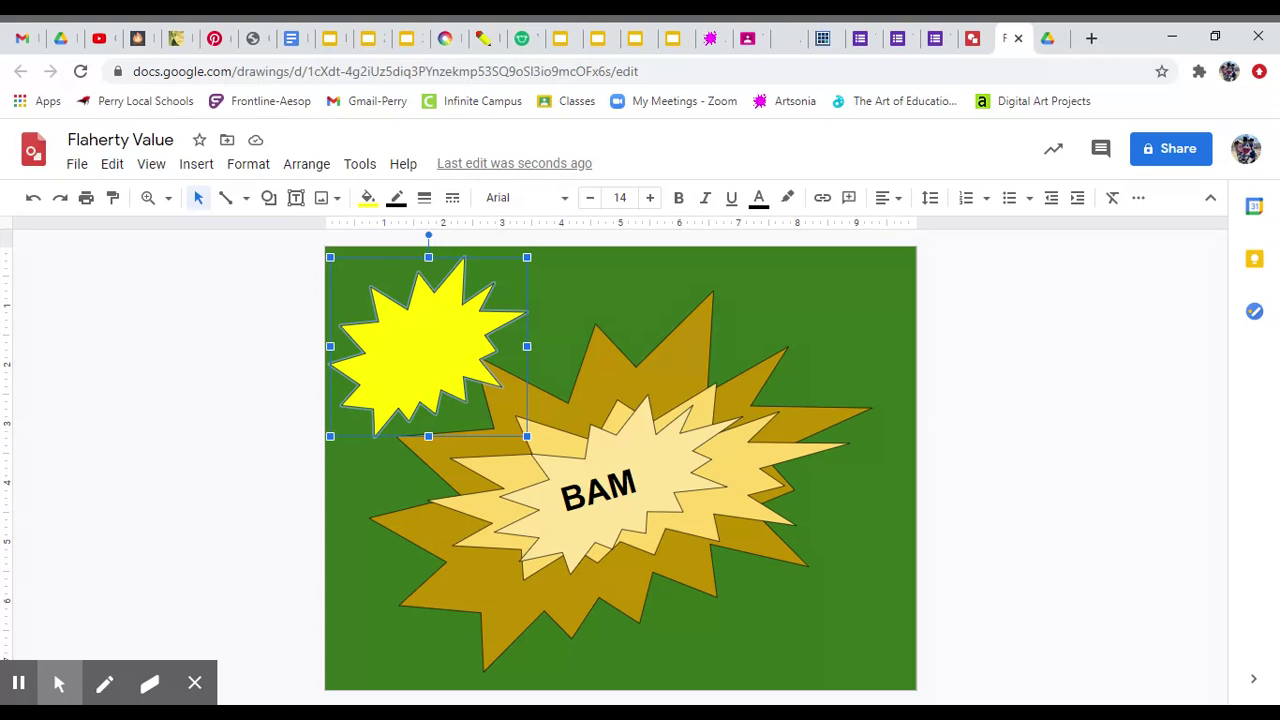
Copy and paste the yellow star, placing a shrunken copy in the bottom-right corner.
{"action": "right_click", "coordinate": [407, 364]}
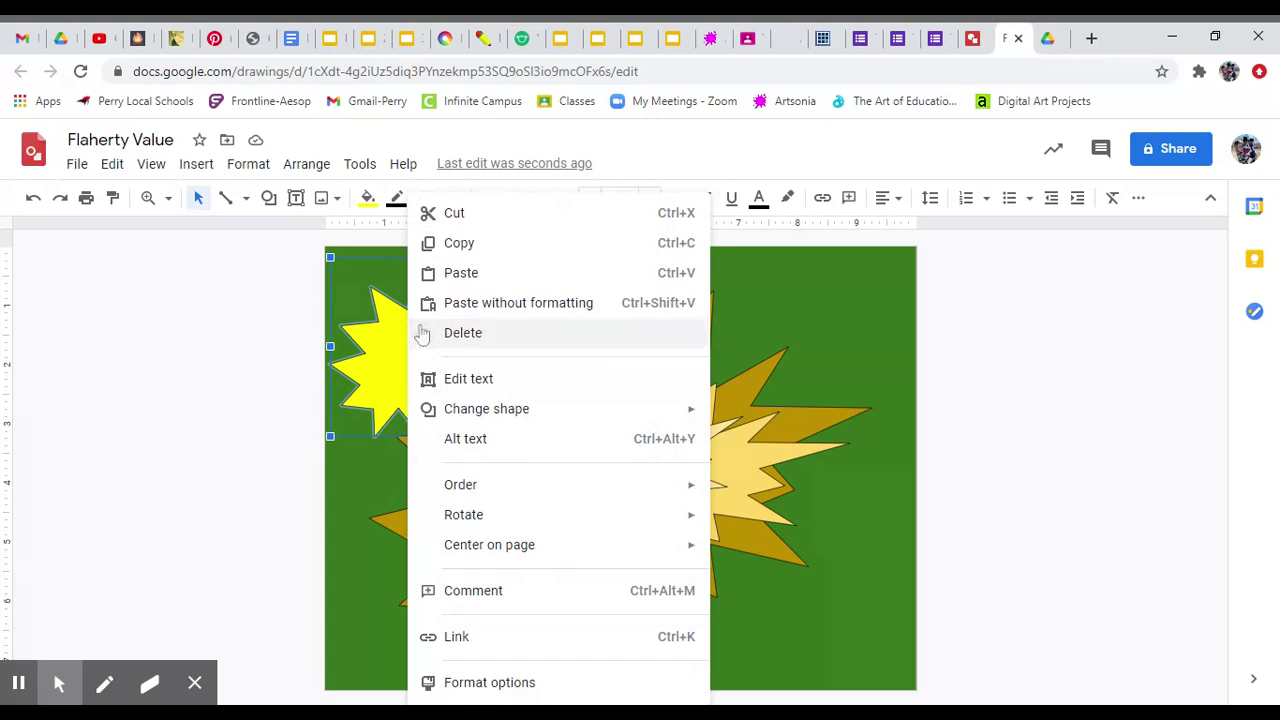
{"action": "left_click", "coordinate": [456, 251]}
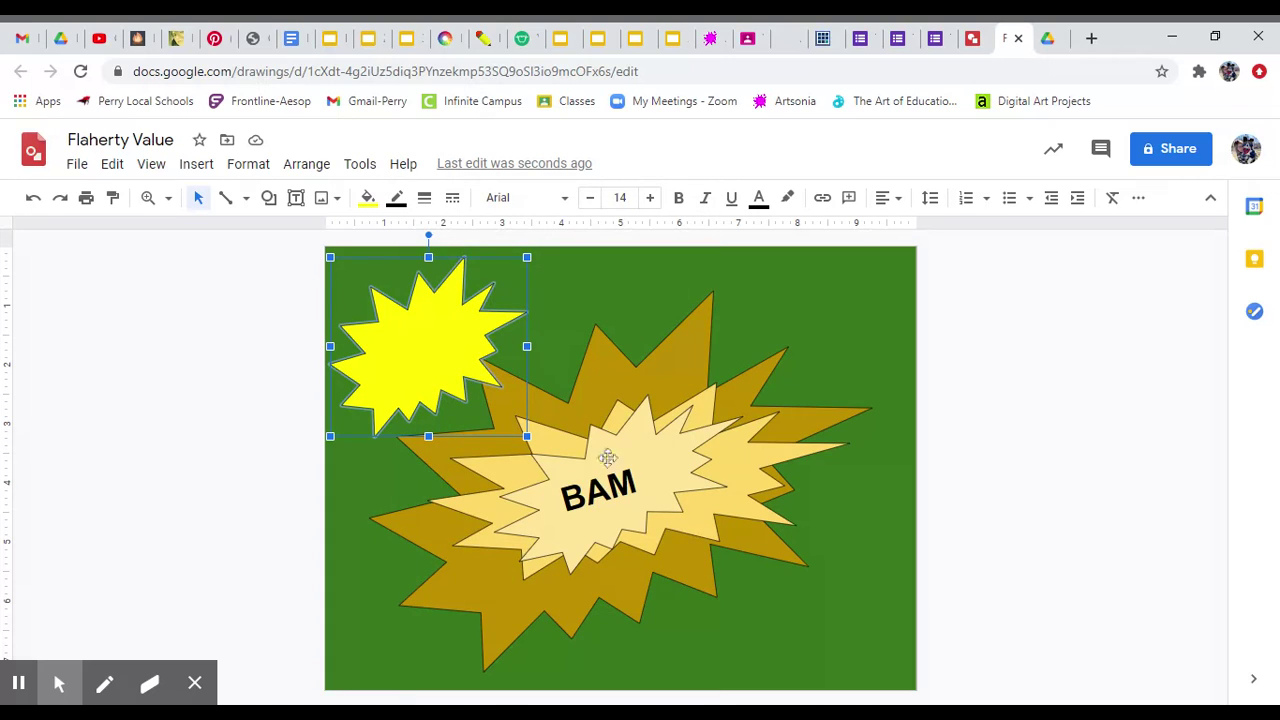
{"action": "right_click", "coordinate": [806, 518]}
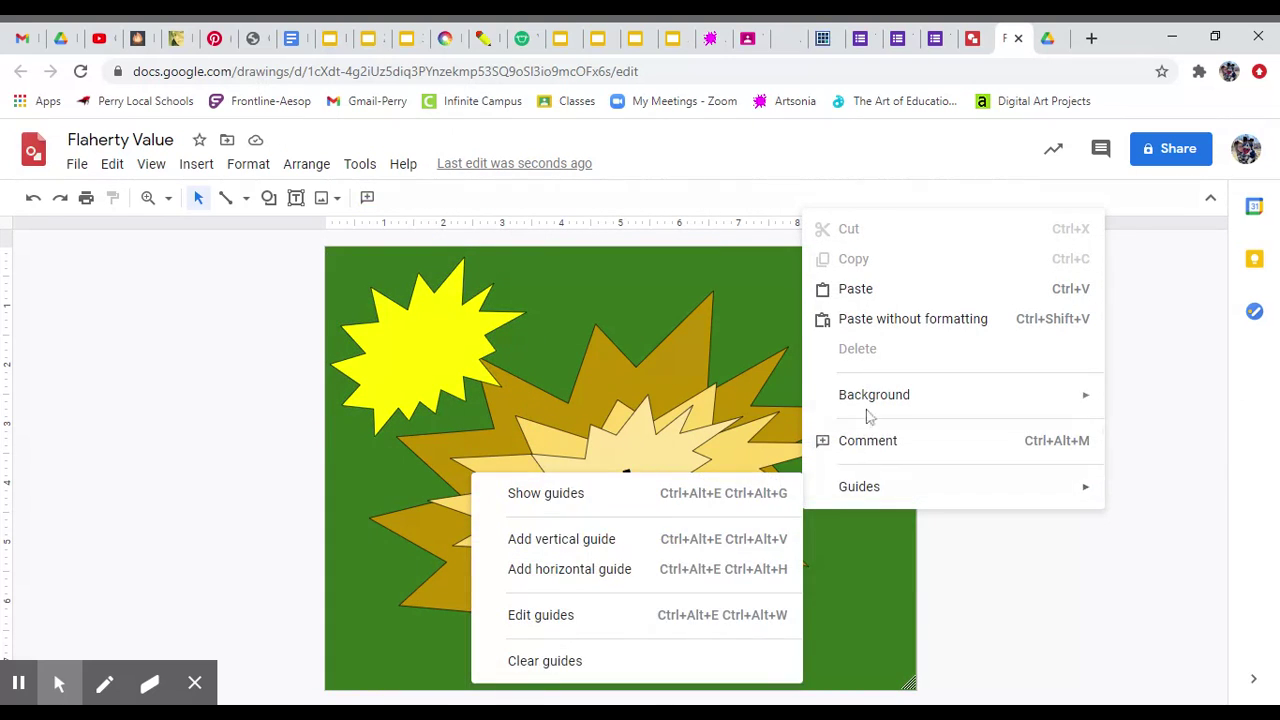
{"action": "left_click", "coordinate": [849, 289]}
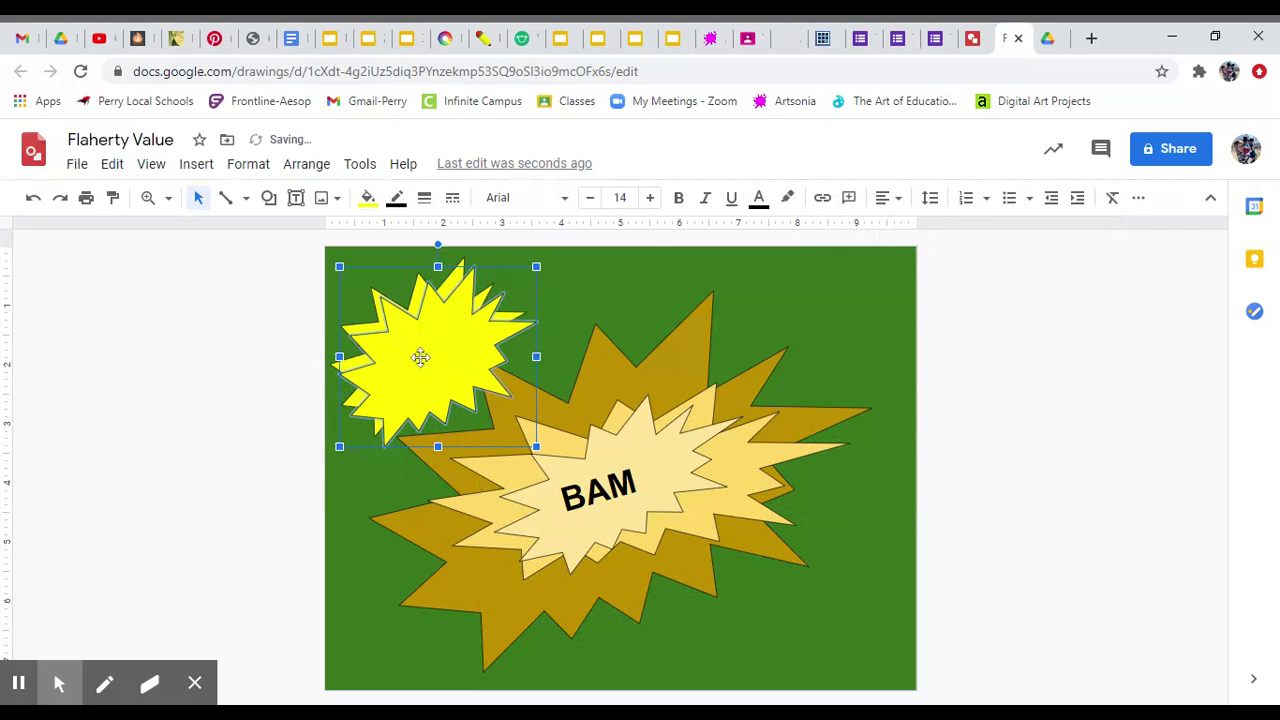
{"action": "left_click_drag", "start_coordinate": [420, 357], "coordinate": [804, 580]}
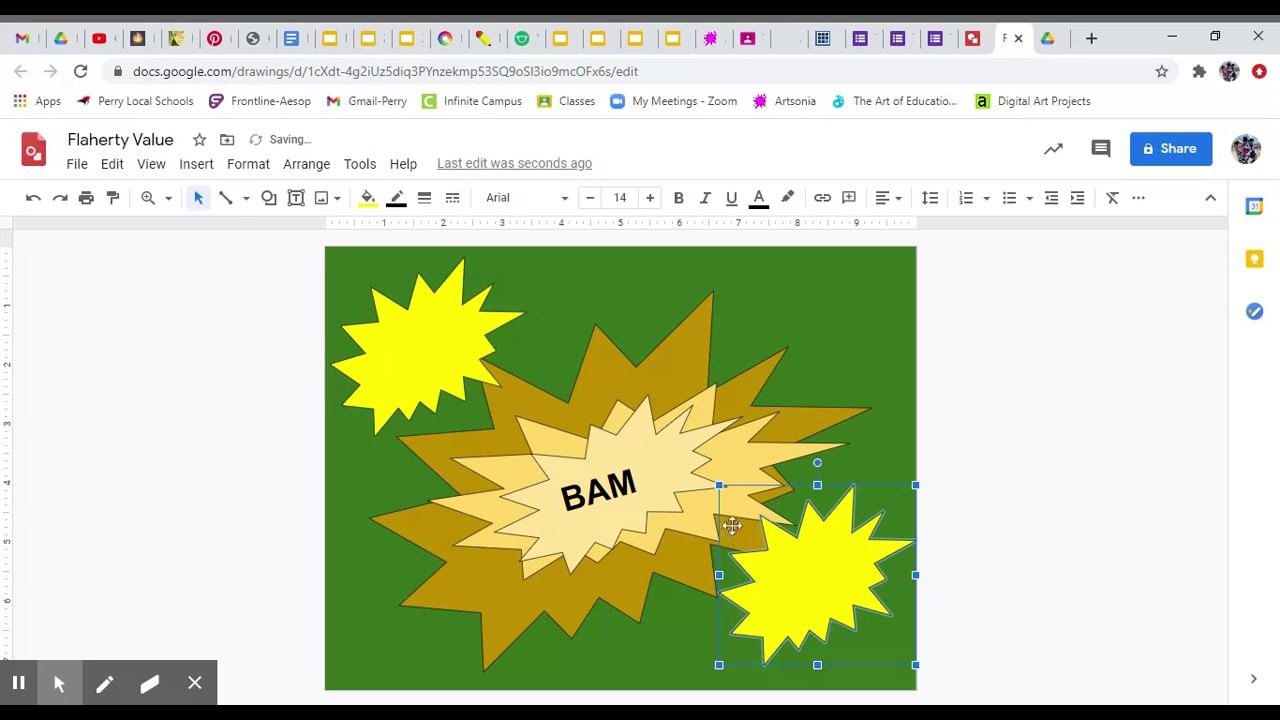
{"action": "left_click_drag", "start_coordinate": [719, 486], "coordinate": [782, 535]}
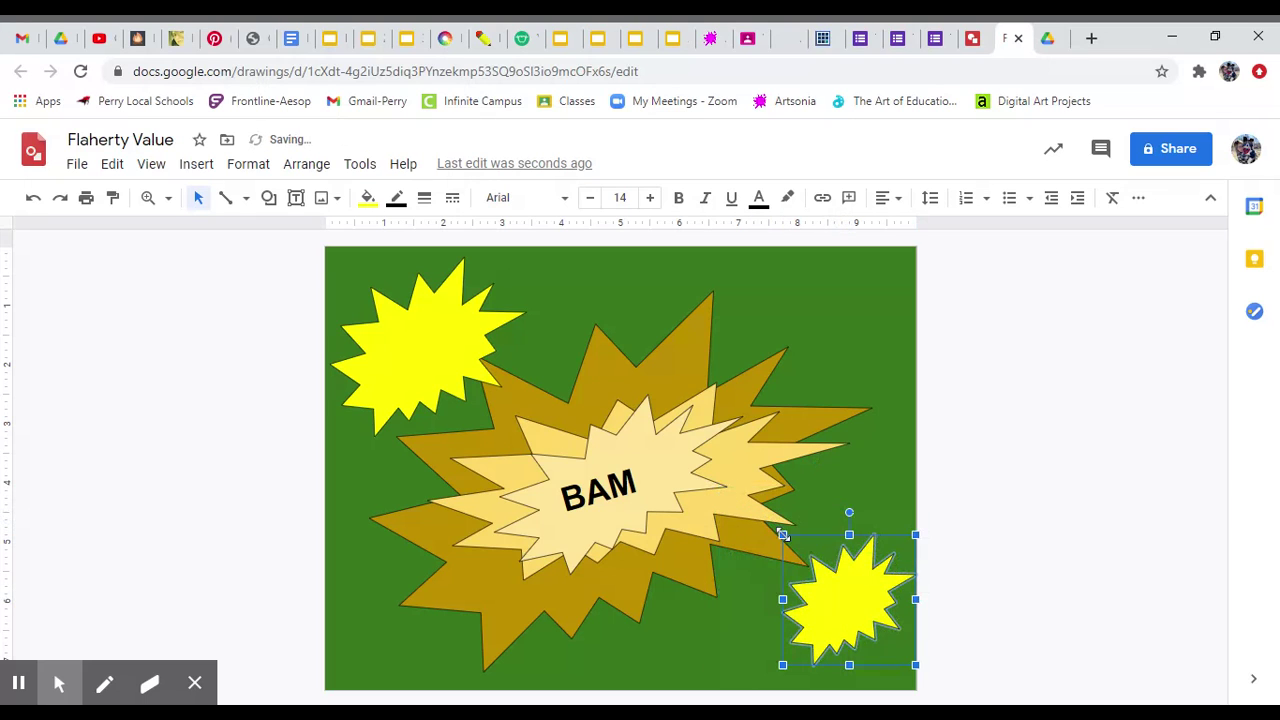
{"action": "left_click_drag", "start_coordinate": [848, 604], "coordinate": [848, 611]}
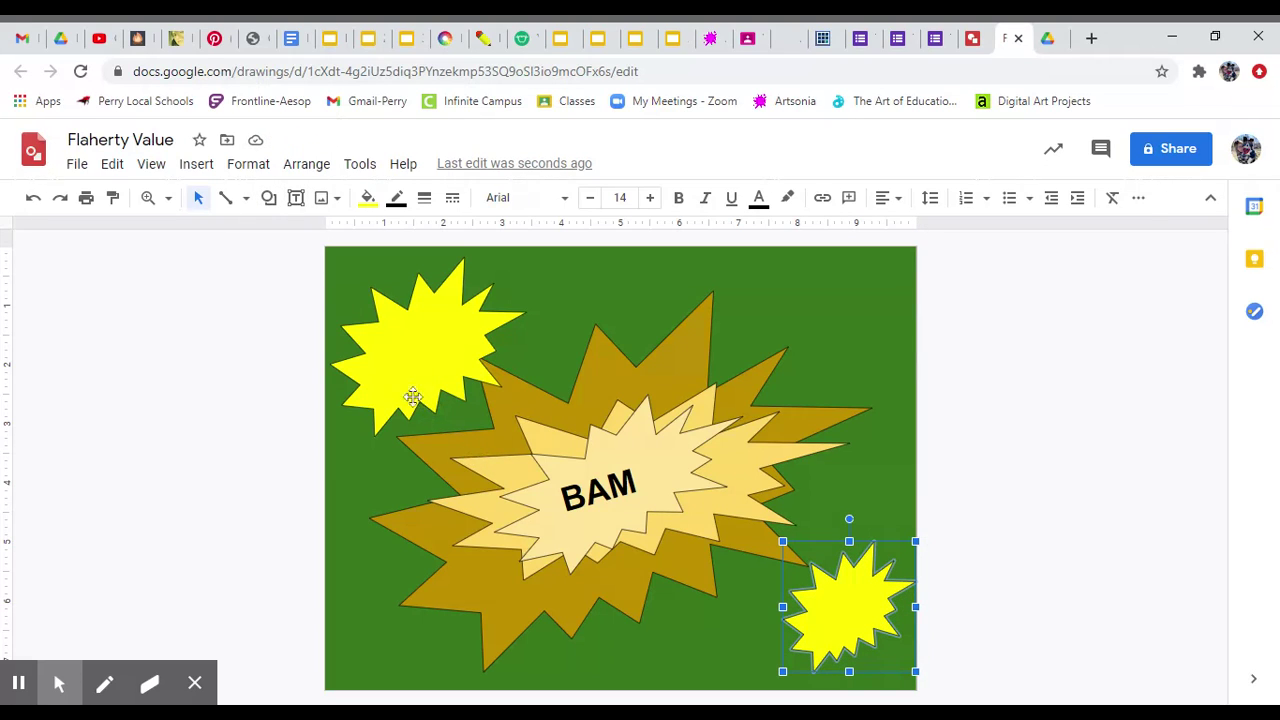
Draw an Explosion callout over the top-left star and fill it light yellow.
{"action": "left_click", "coordinate": [268, 198]}
{"action": "mouse_move", "coordinate": [312, 289]}
{"action": "left_click", "coordinate": [437, 309]}
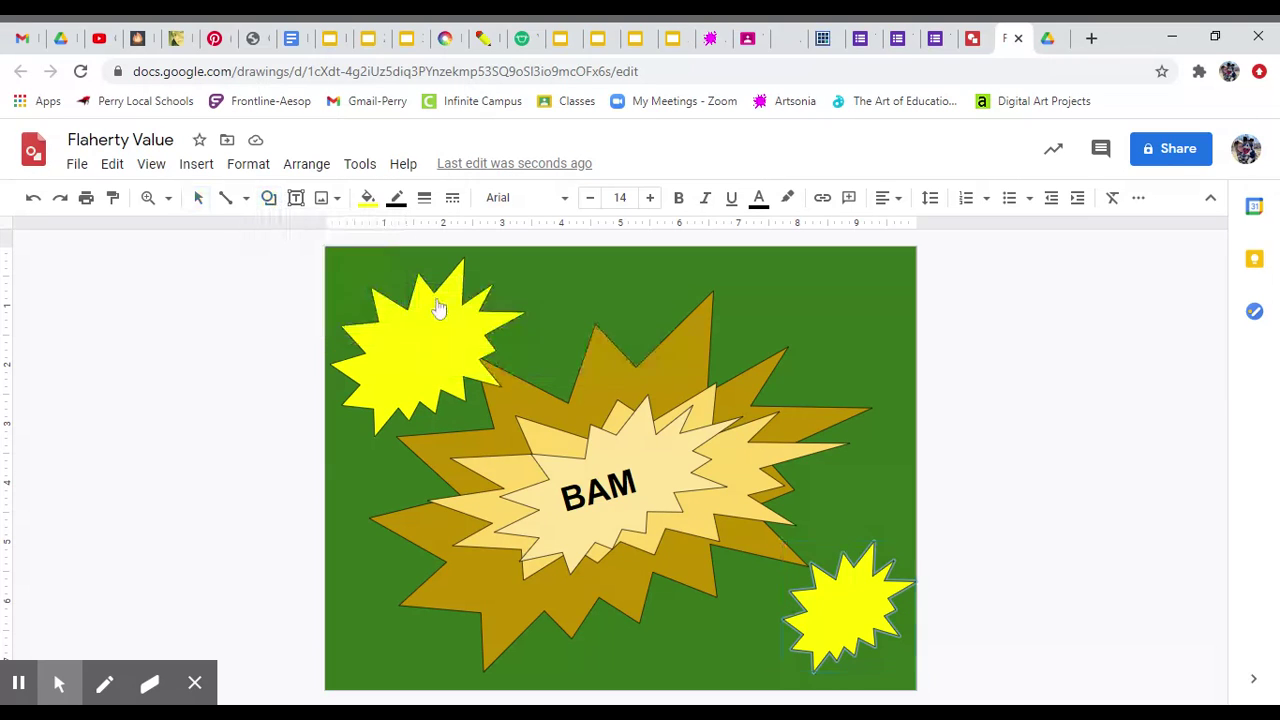
{"action": "left_click_drag", "start_coordinate": [388, 322], "coordinate": [564, 436]}
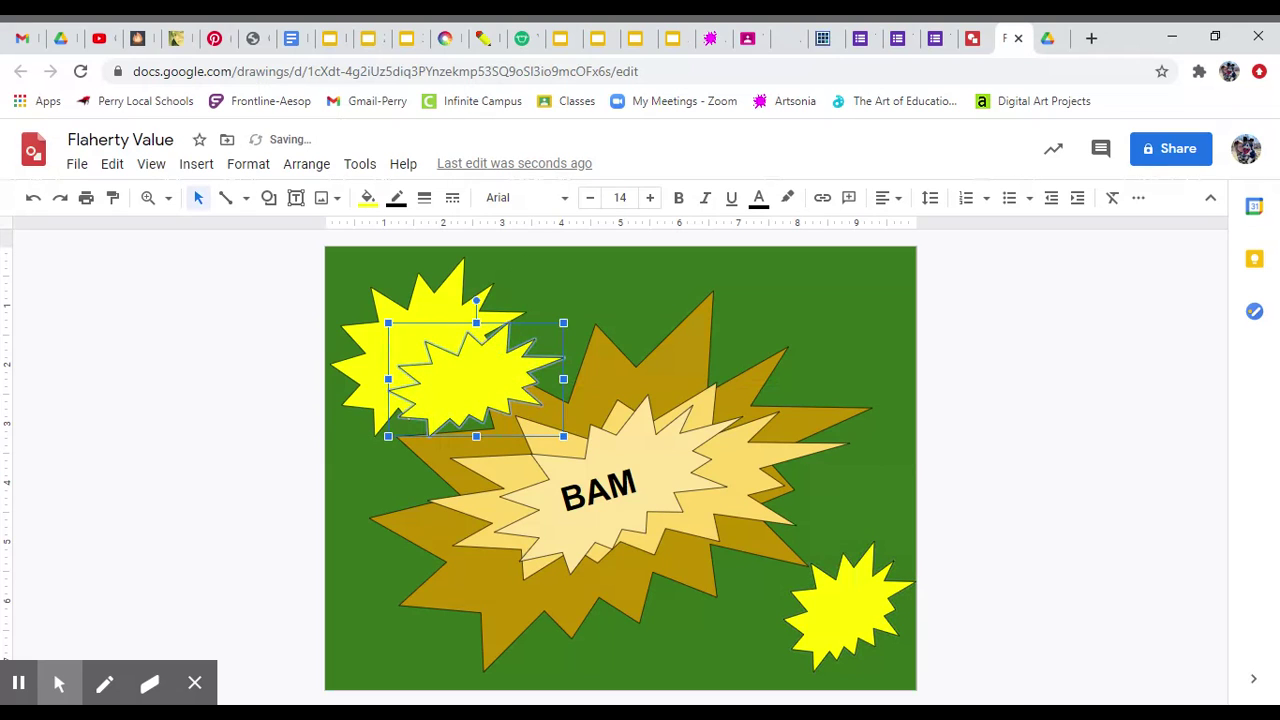
{"action": "left_click", "coordinate": [367, 198]}
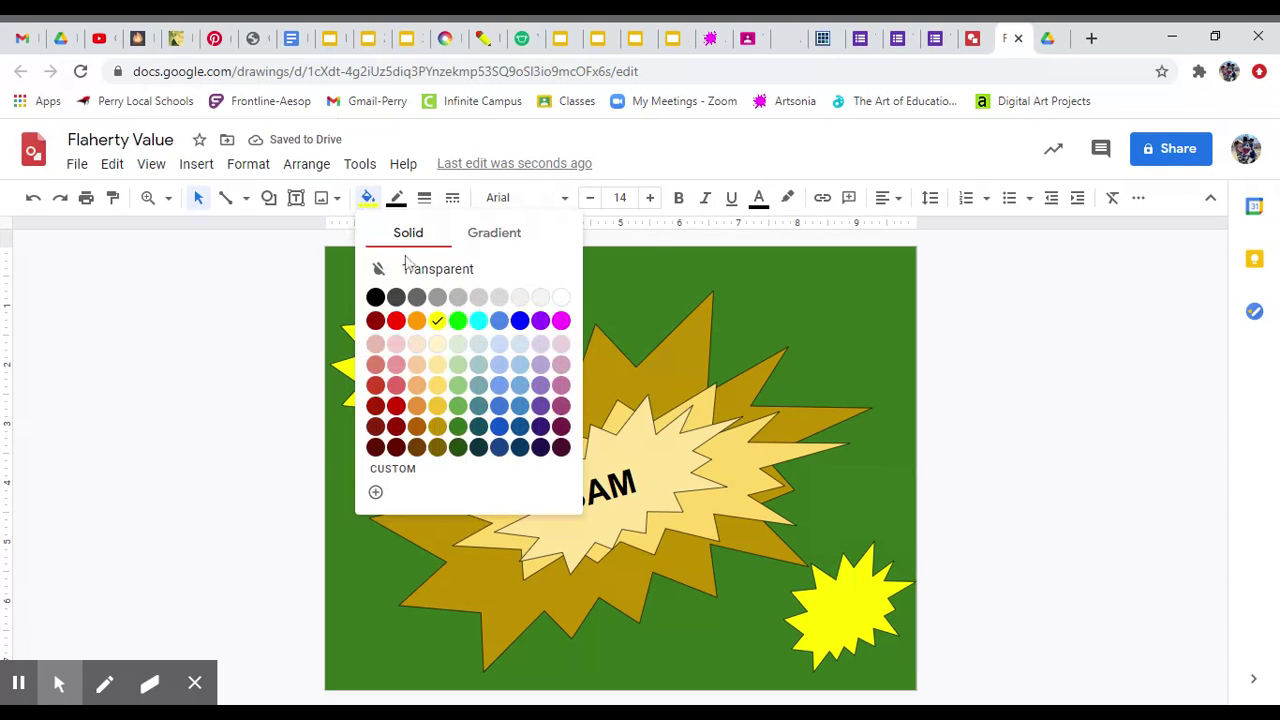
{"action": "left_click", "coordinate": [438, 367]}
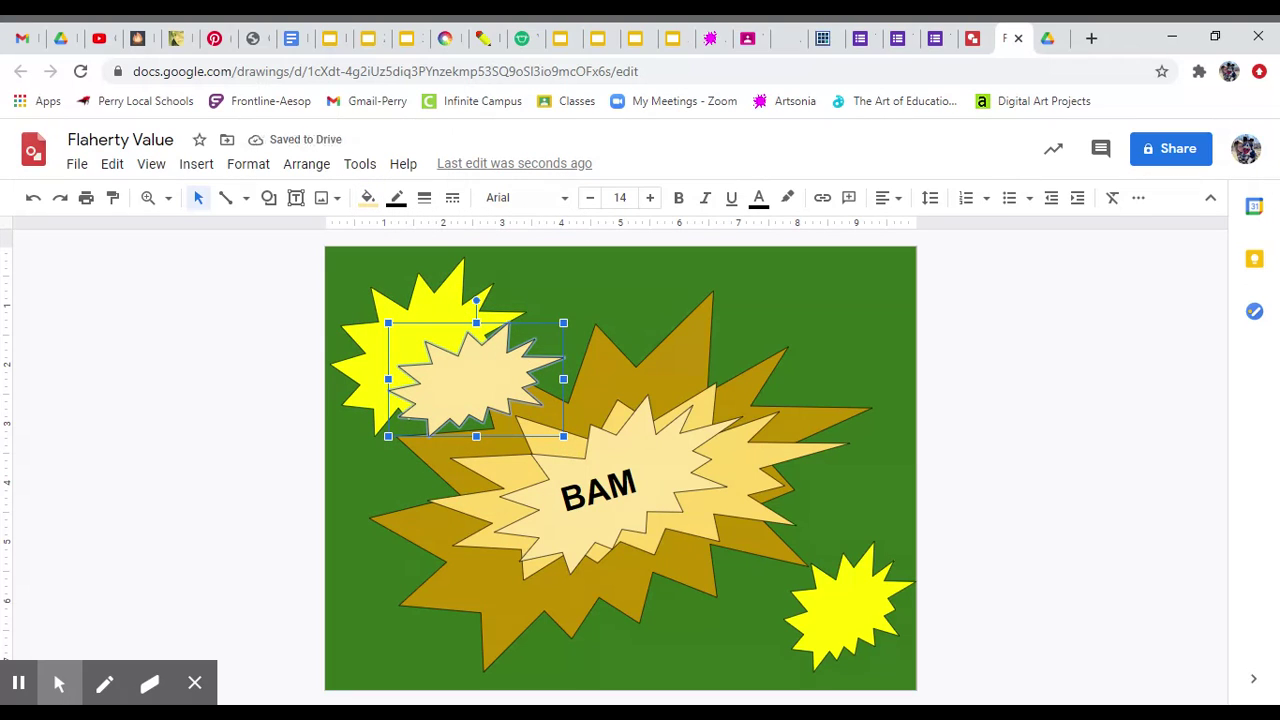
{"action": "left_click", "coordinate": [811, 311]}
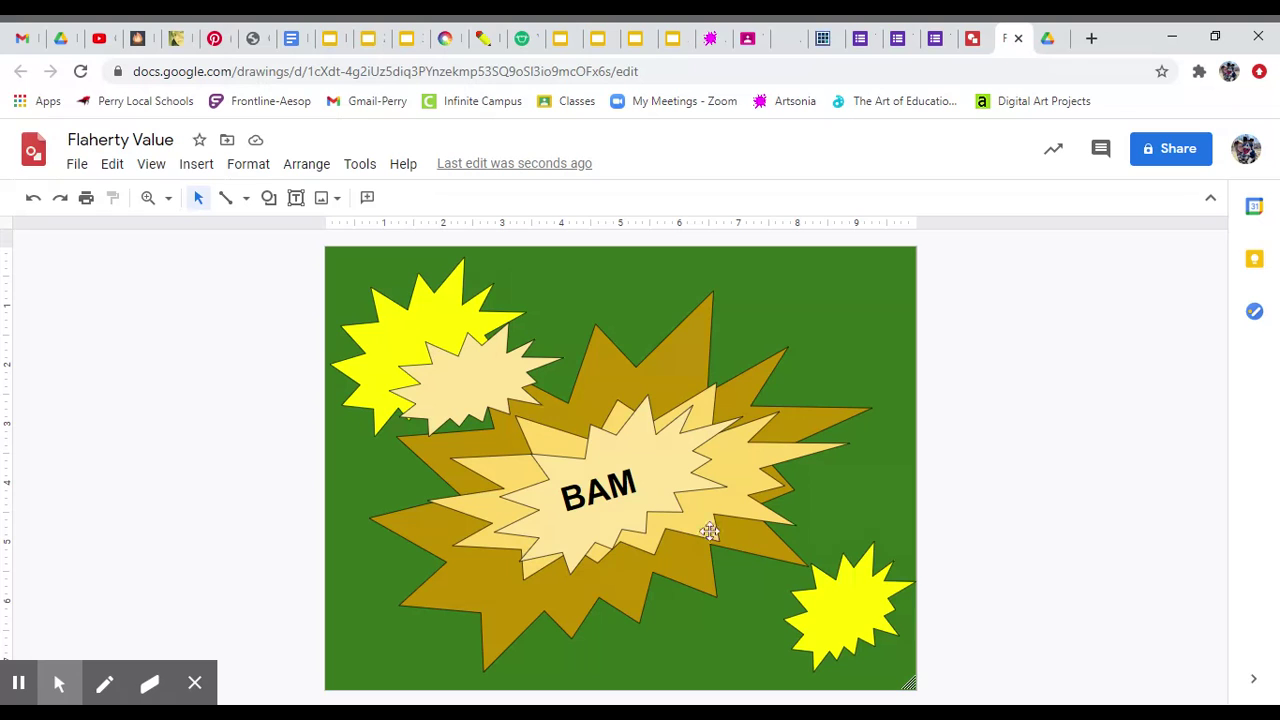
Set the page background to the light yellow swatch through the canvas right-click Background menu.
{"action": "right_click", "coordinate": [546, 298]}
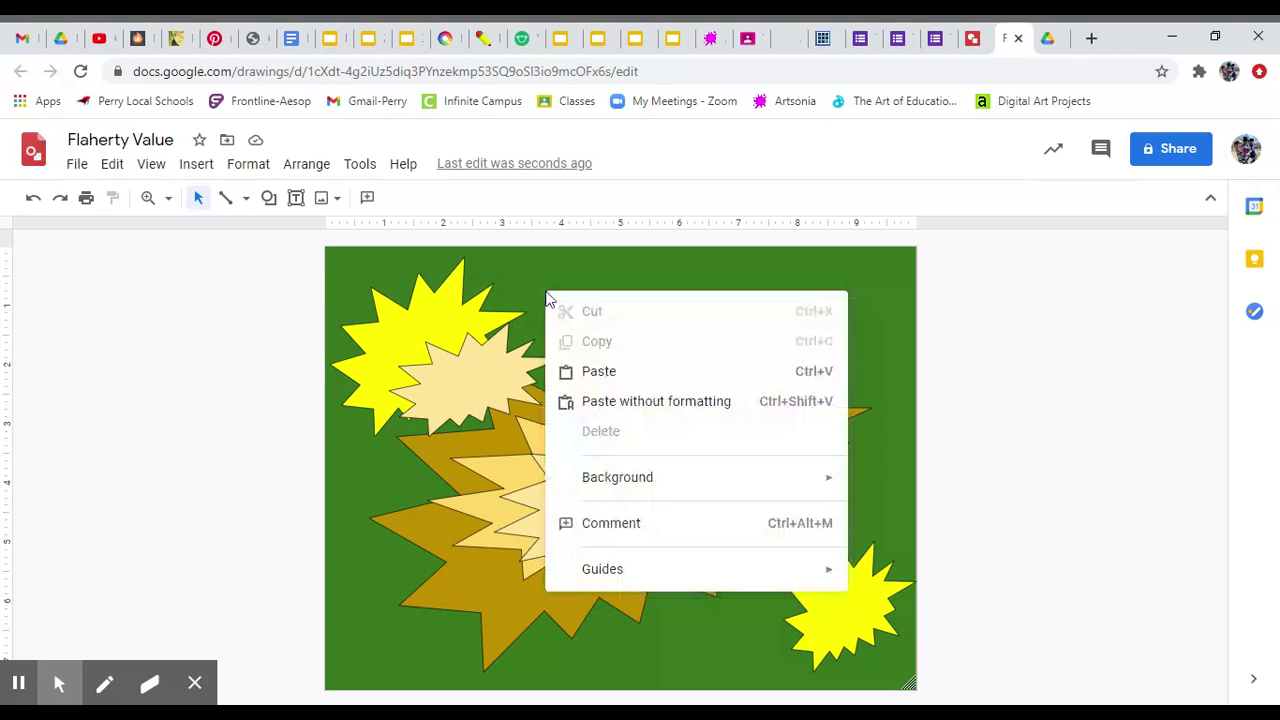
{"action": "mouse_move", "coordinate": [685, 493]}
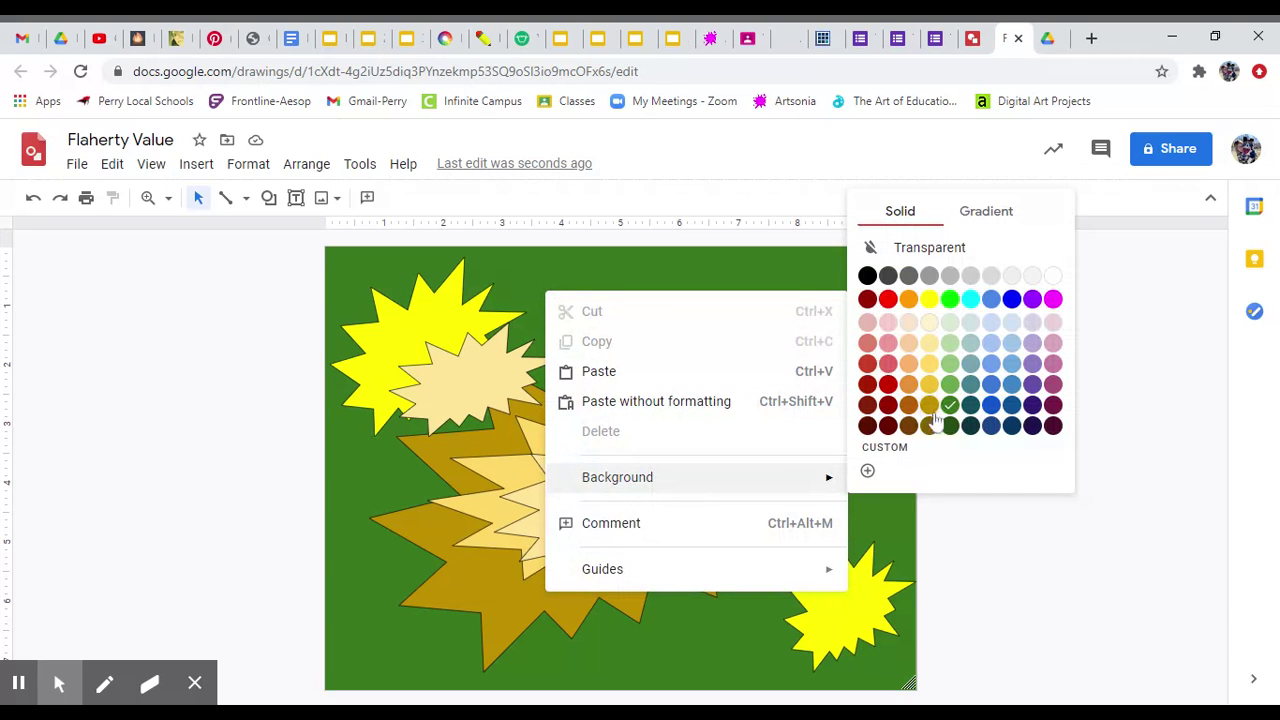
{"action": "left_click", "coordinate": [929, 322]}
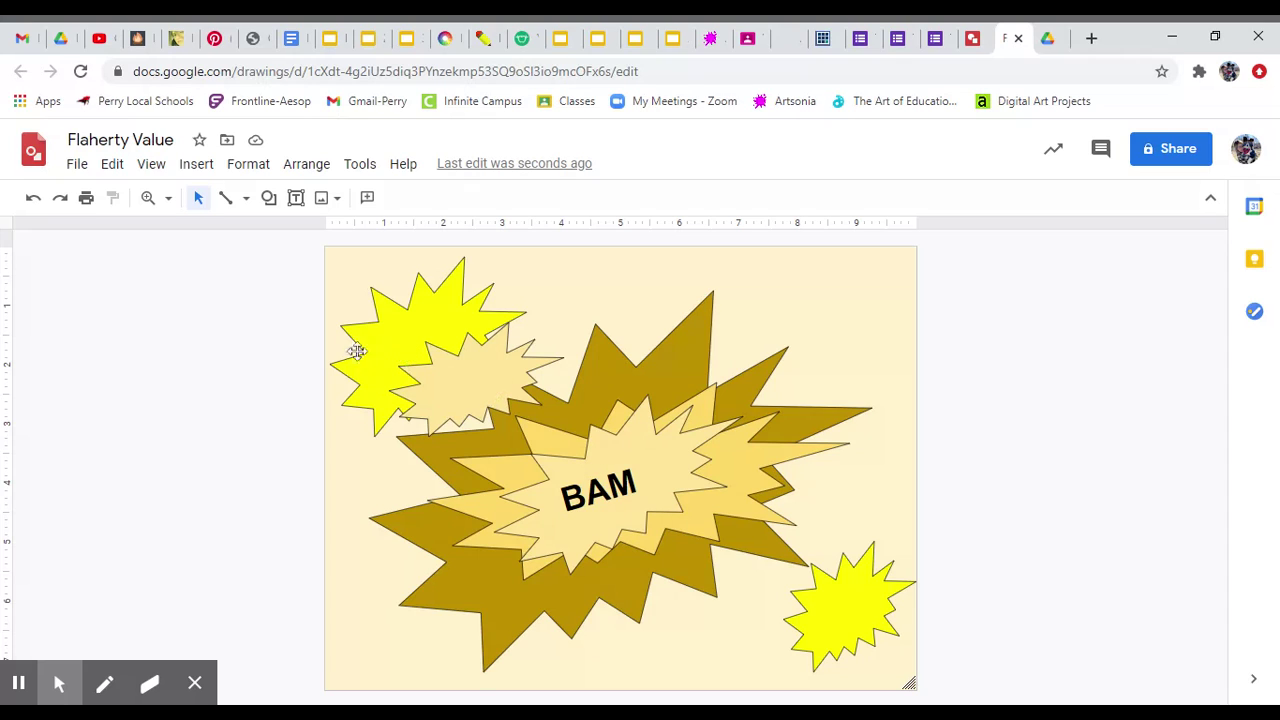
Copy the drawing's link from File > Share, then switch to the Google Forms tab.
{"action": "left_click", "coordinate": [77, 166]}
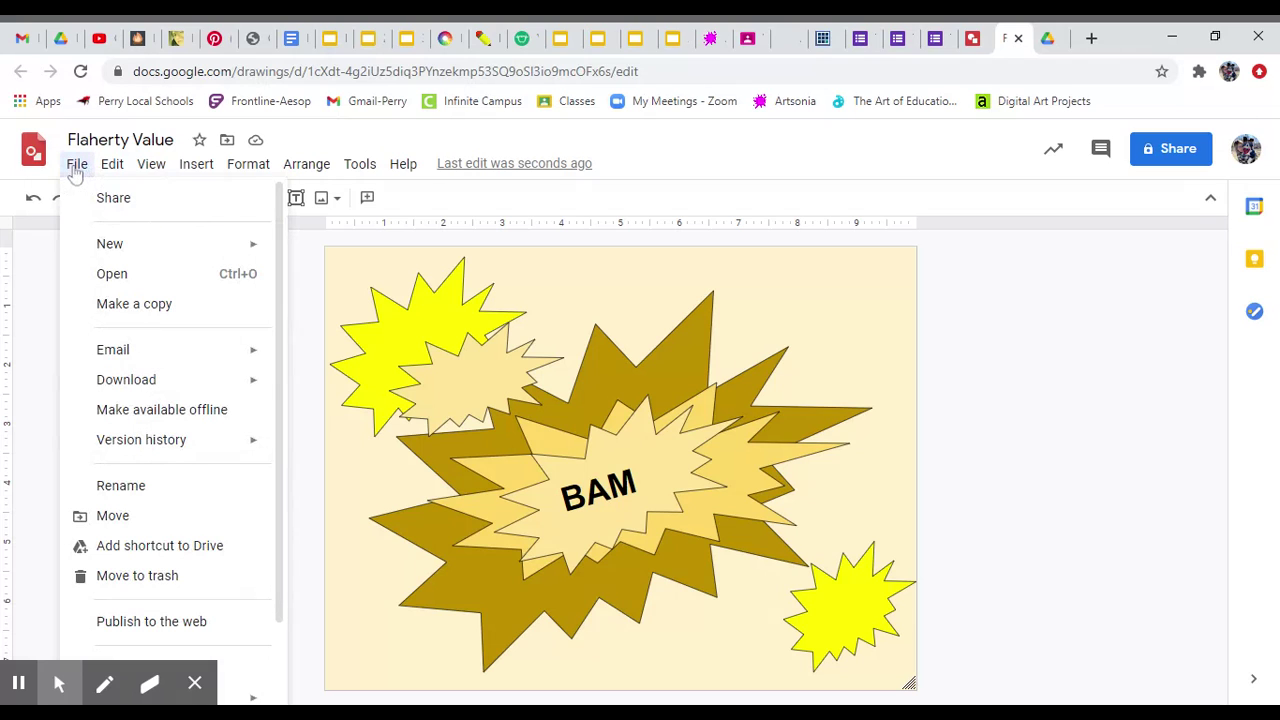
{"action": "left_click", "coordinate": [114, 200]}
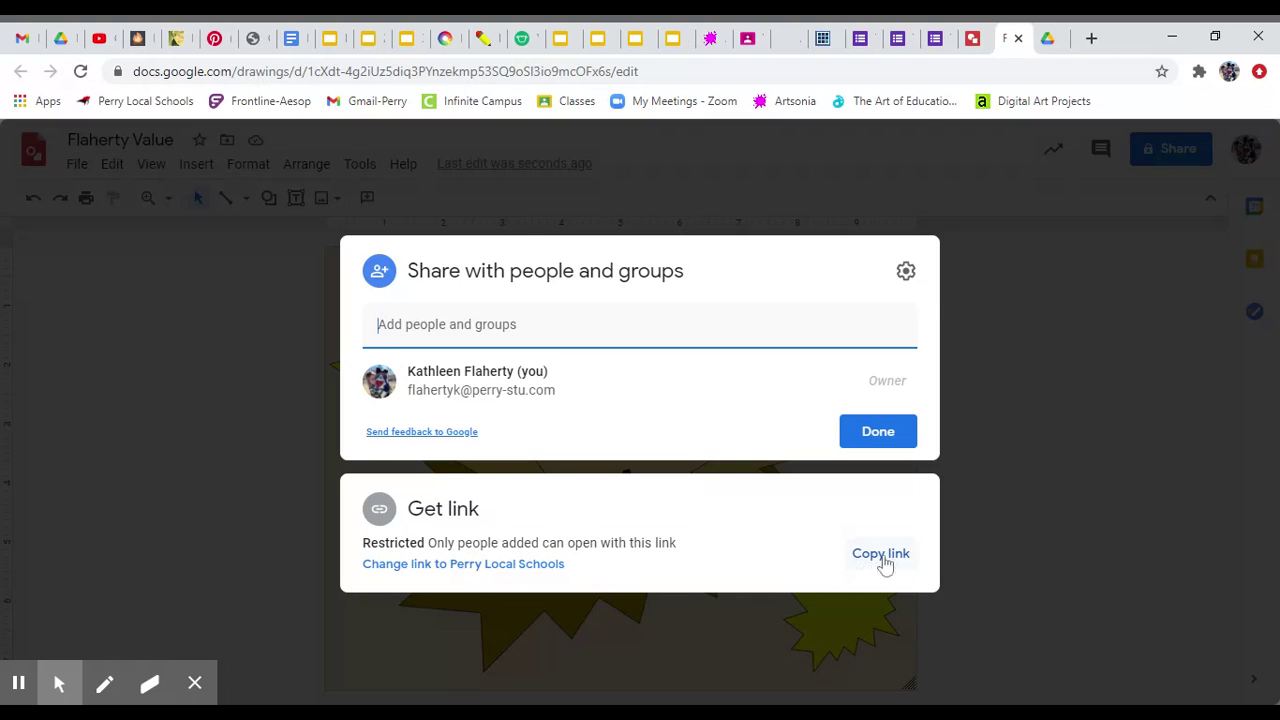
{"action": "left_click", "coordinate": [877, 562]}
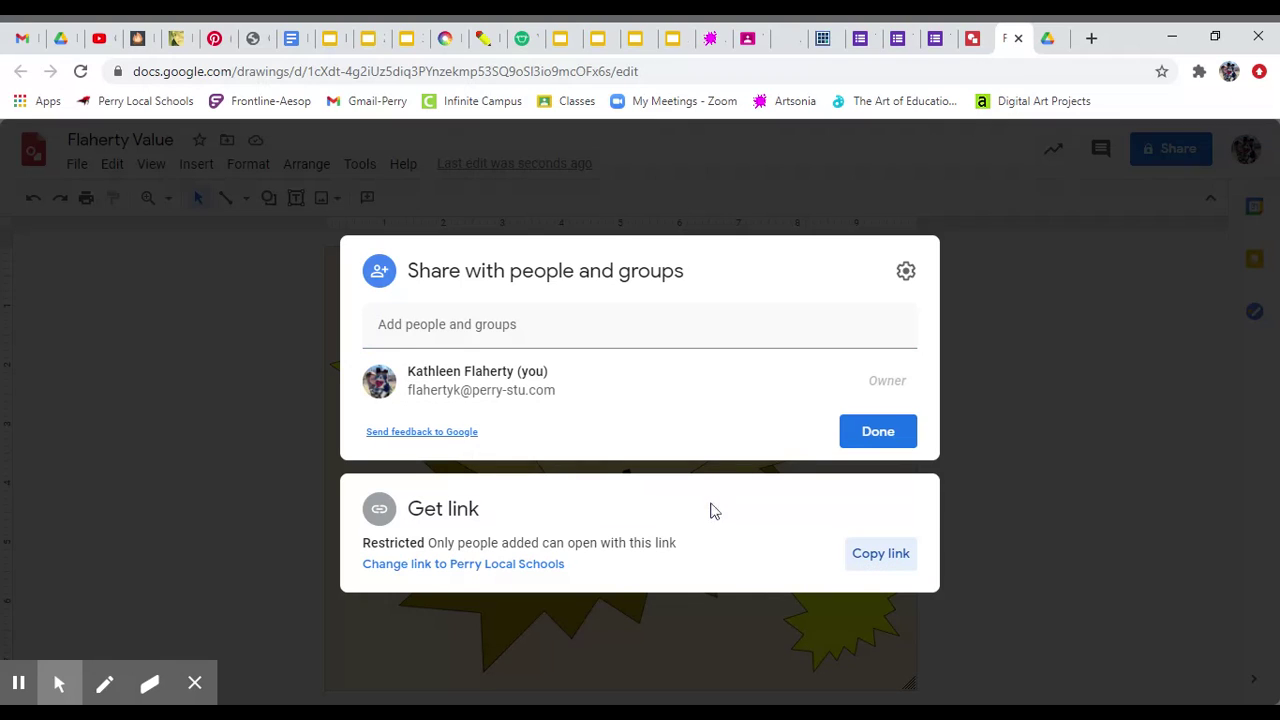
{"action": "left_click", "coordinate": [906, 40]}
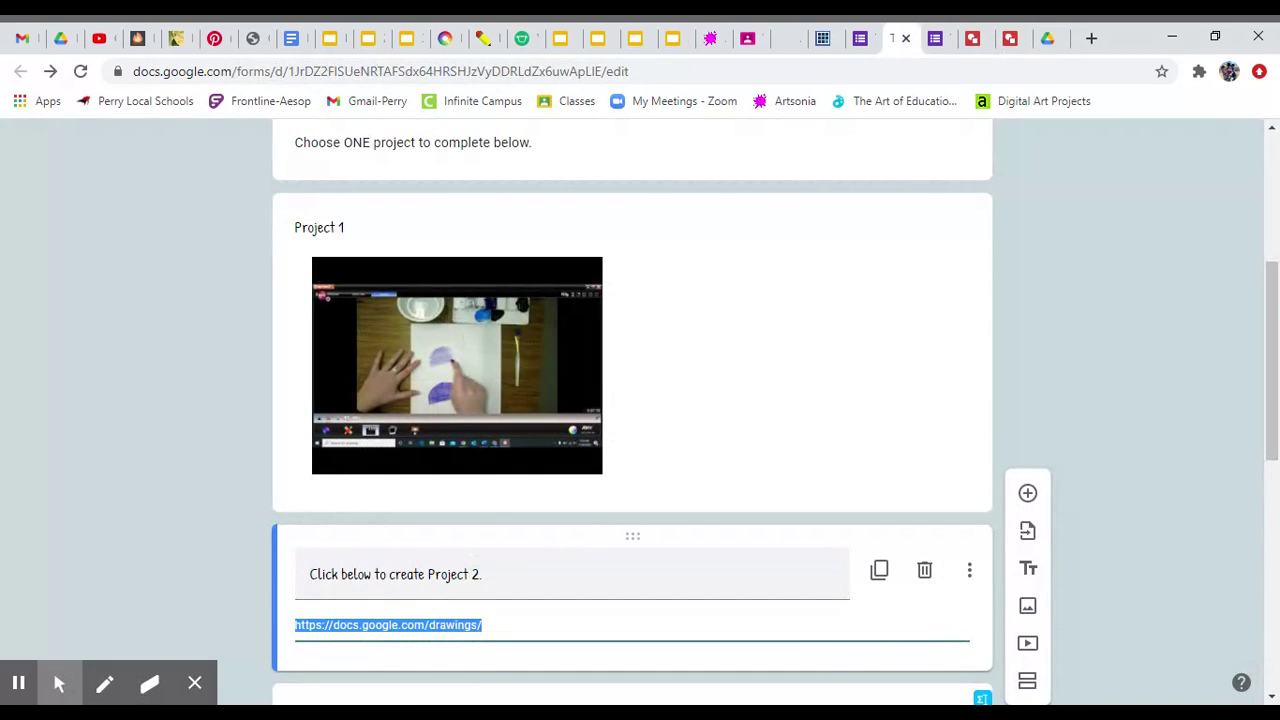
Scroll to and select the Project 2 paste-link question, then go back to Google Drawings.
{"action": "scroll", "coordinate": [565, 593], "scroll_direction": "down", "scroll_amount": 4}
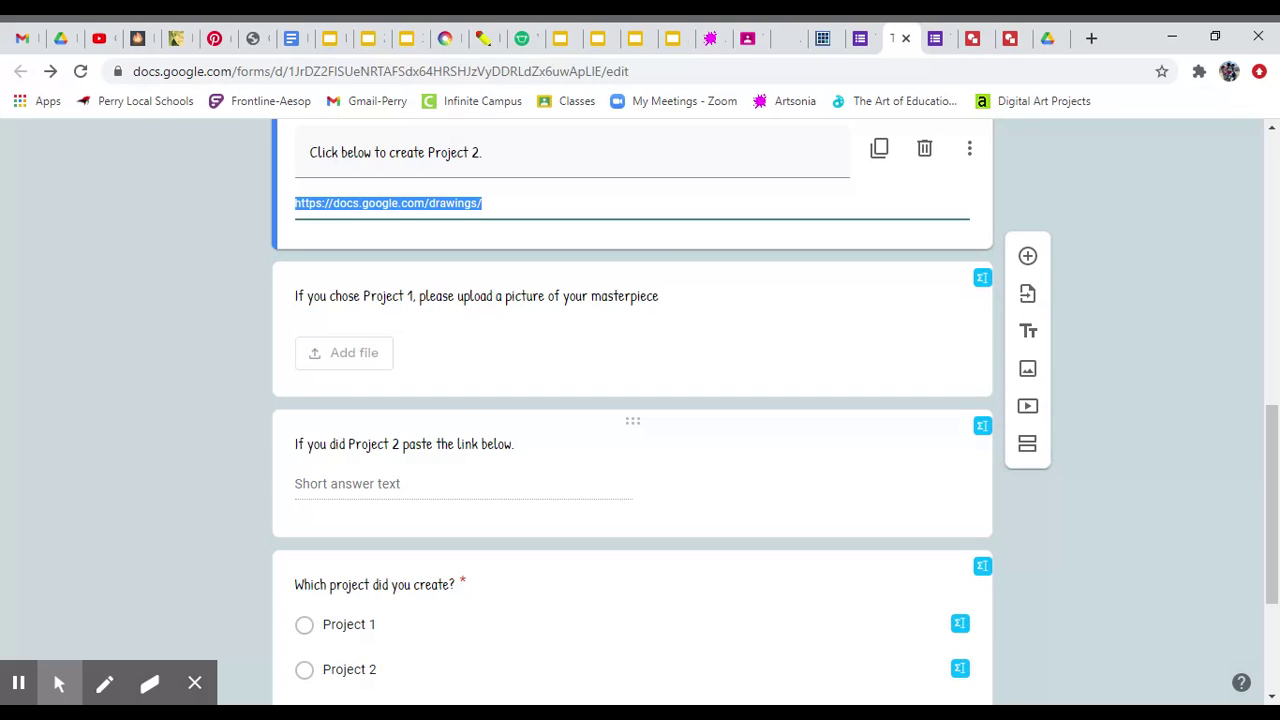
{"action": "left_click", "coordinate": [368, 495]}
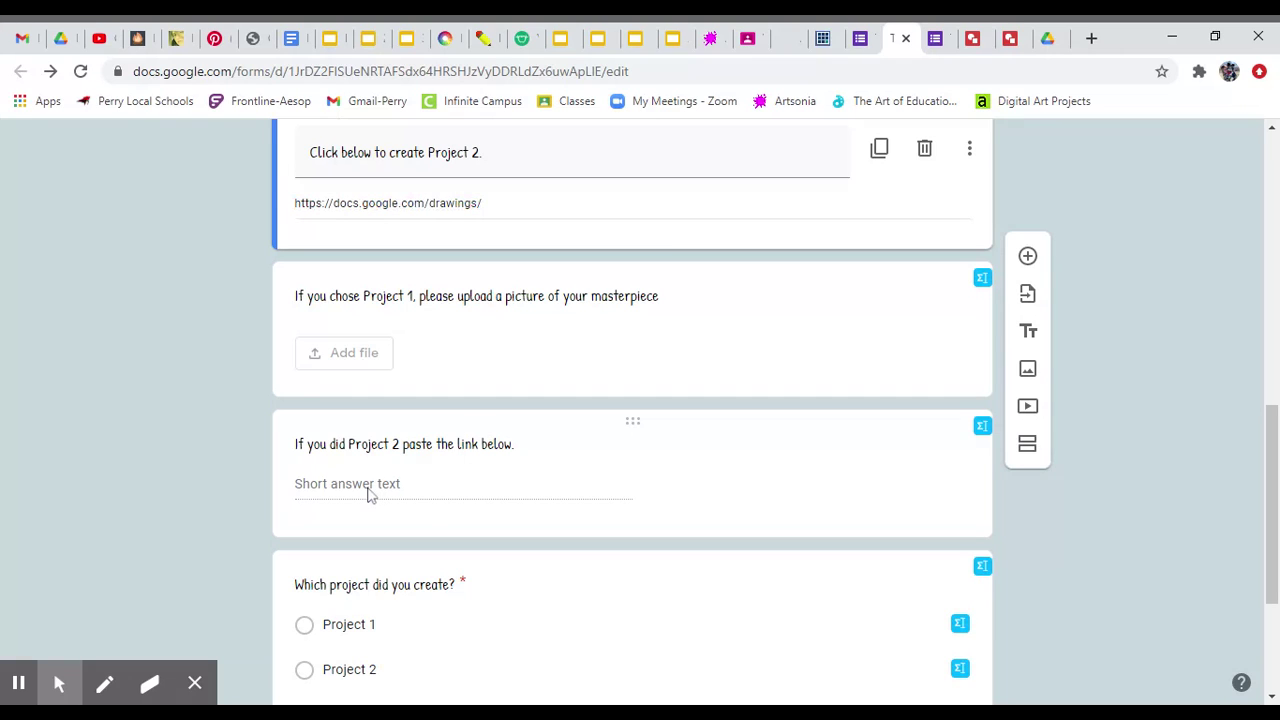
{"action": "left_click", "coordinate": [368, 495]}
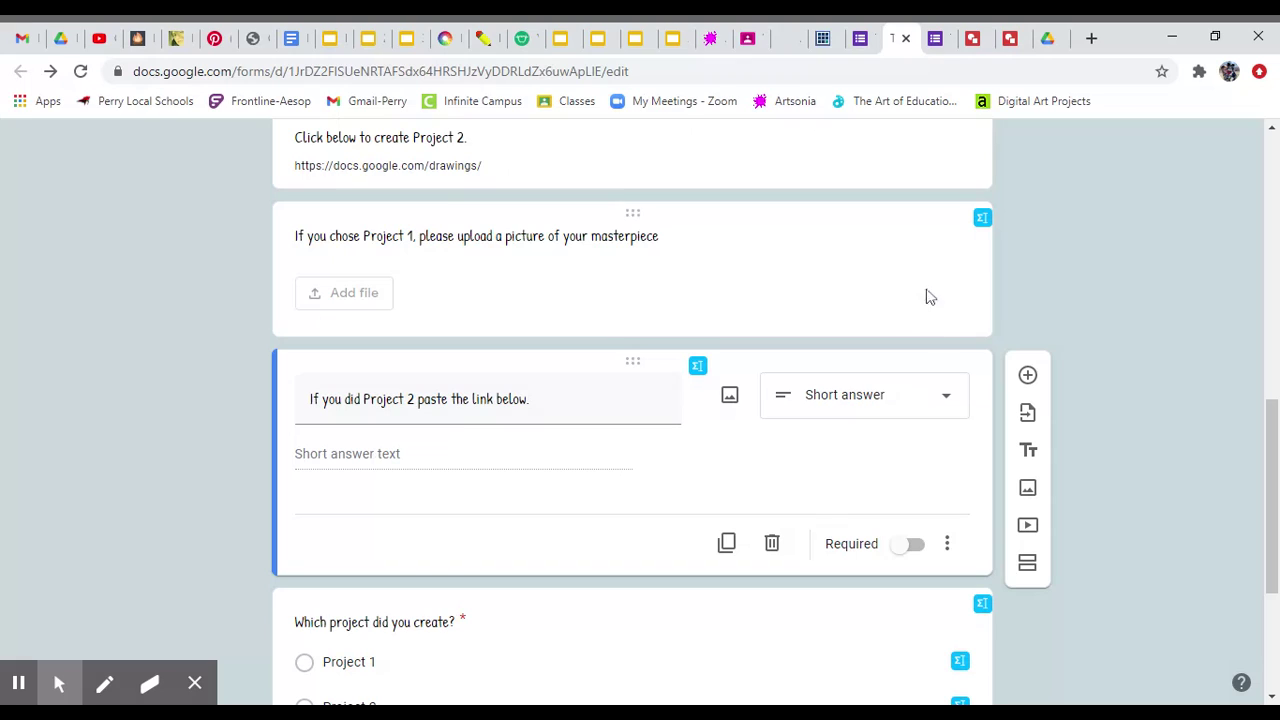
{"action": "left_click", "coordinate": [1008, 38]}
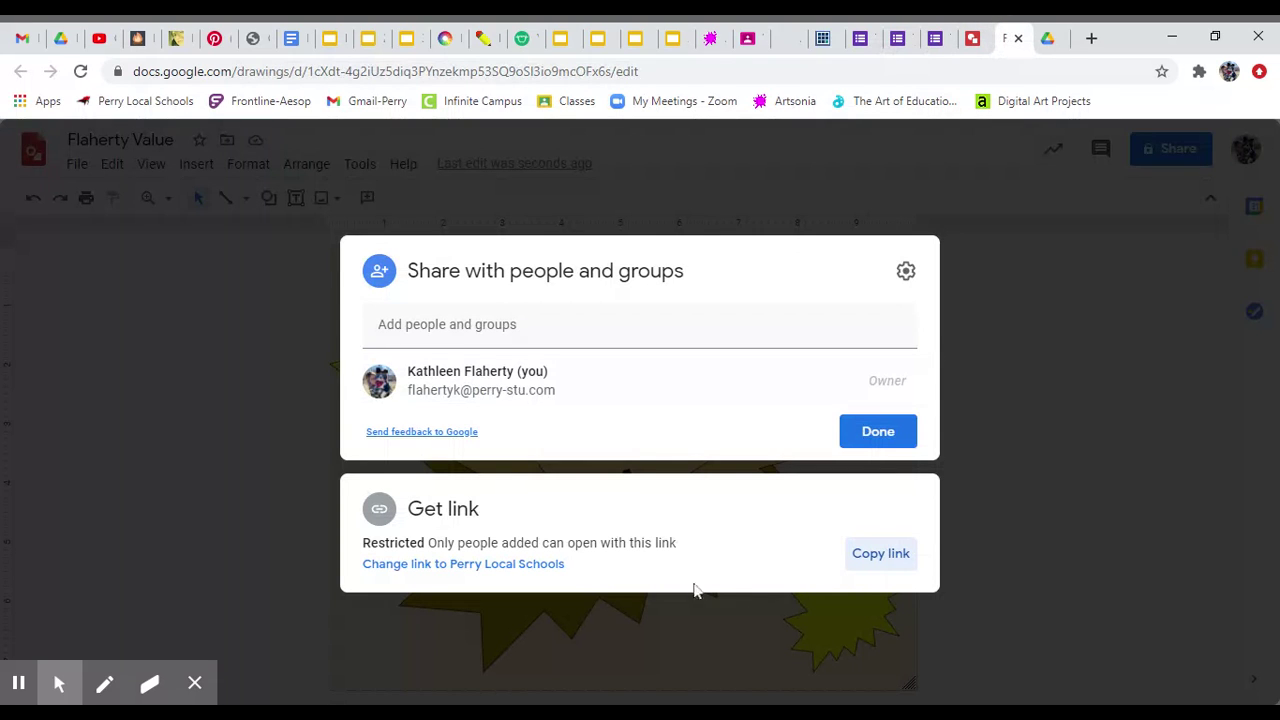